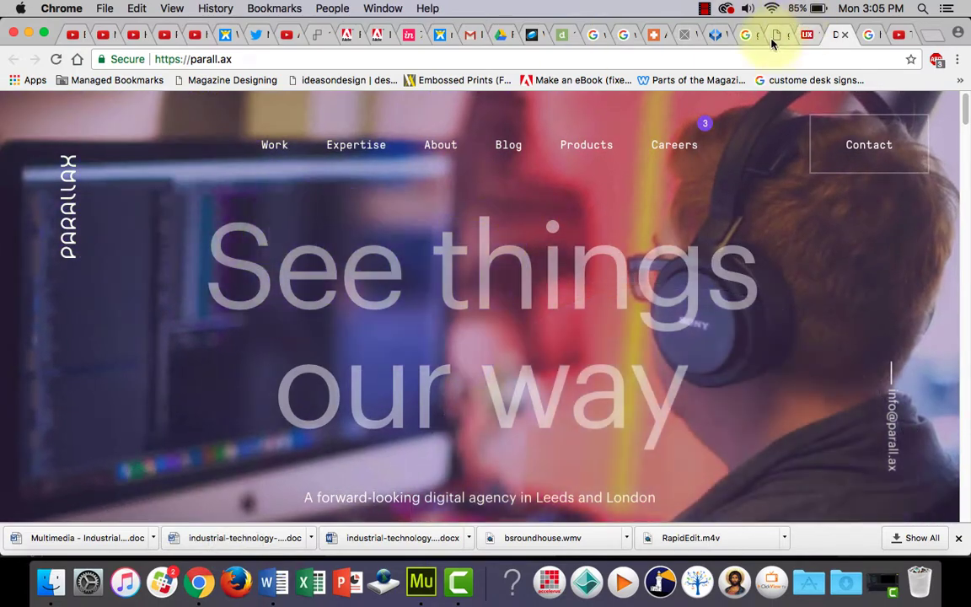
Examine the ghost button design showcase image and the outlined Contact button on the Parallax site.
click(772, 35)
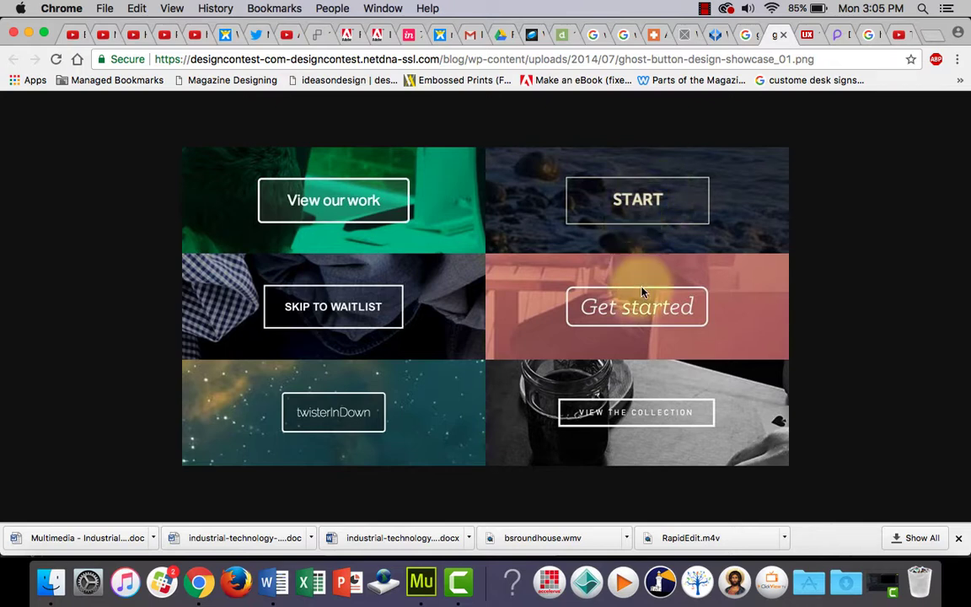
click(840, 35)
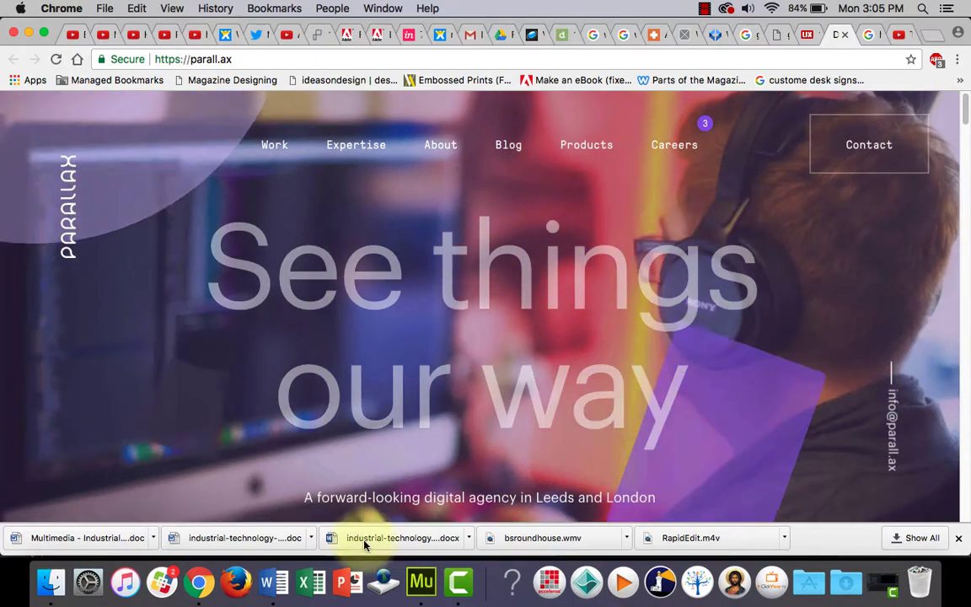
Switch to Adobe Muse and place a State Button widget in the middle column of the Contact page.
click(420, 581)
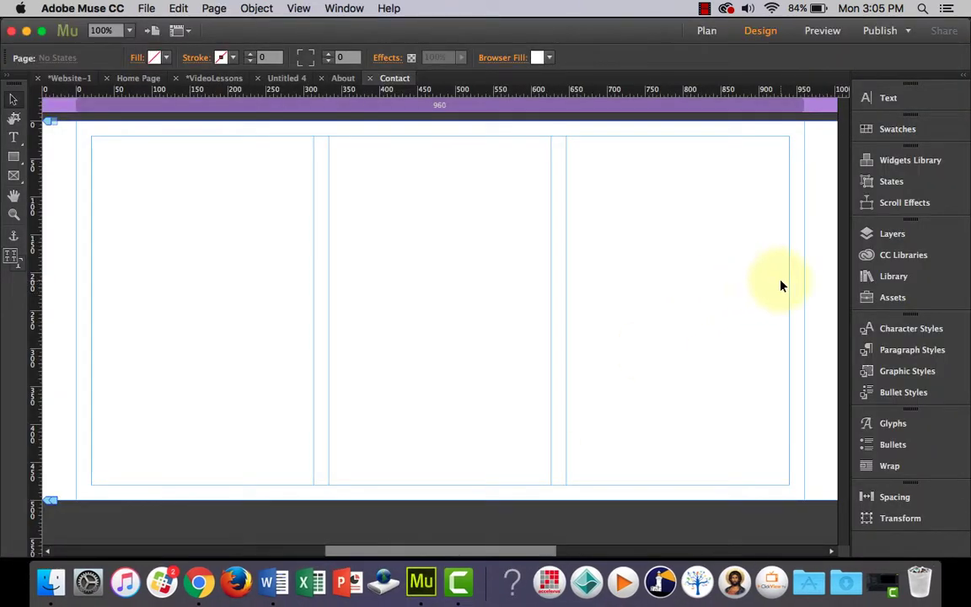
click(902, 161)
click(687, 255)
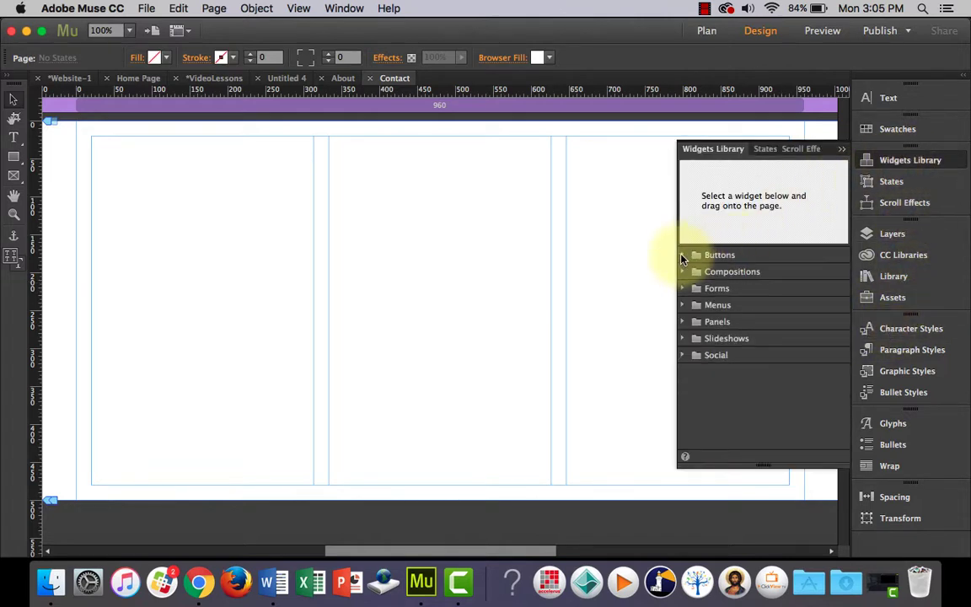
click(683, 256)
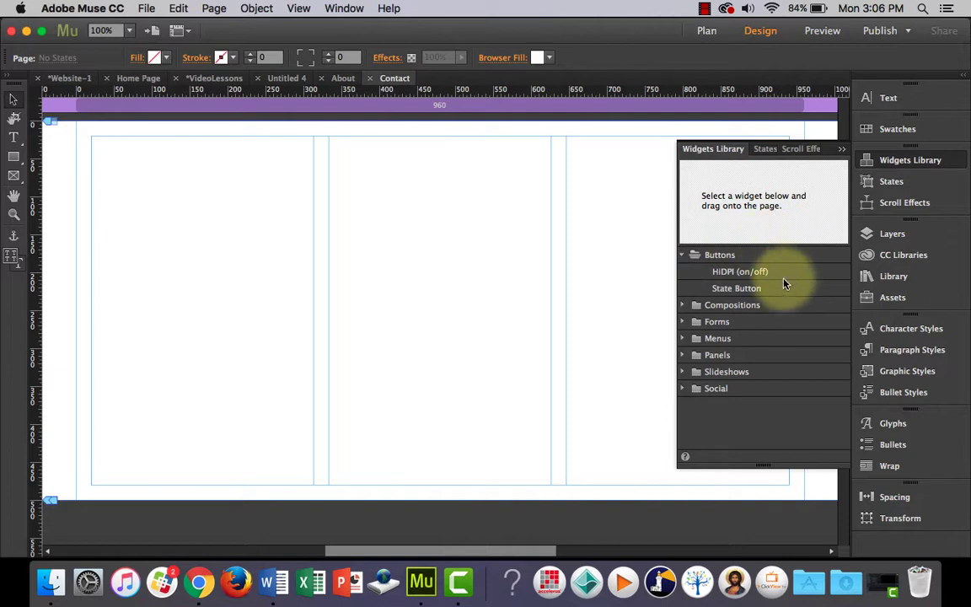
click(756, 288)
drag(797, 291, 348, 268)
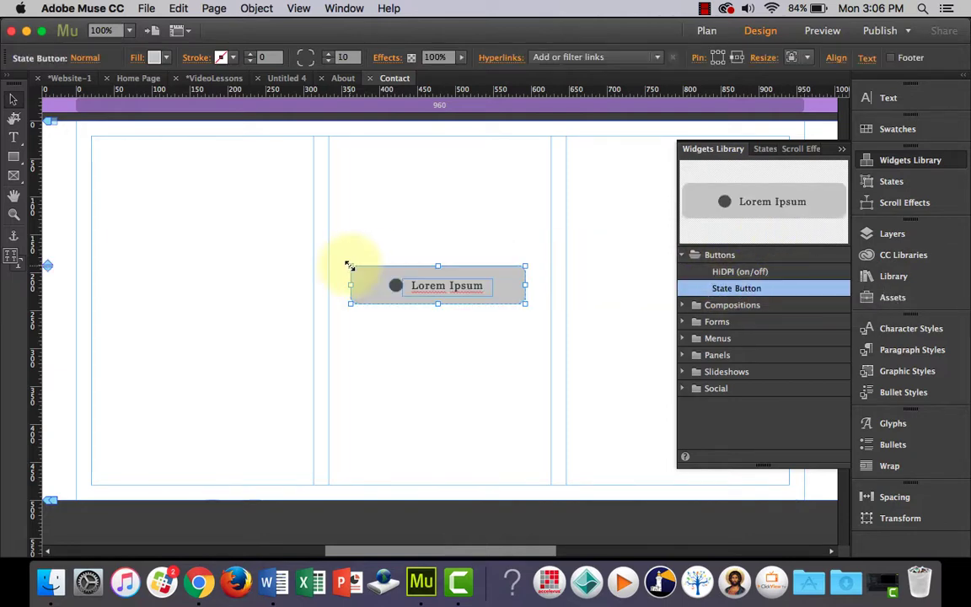
click(842, 149)
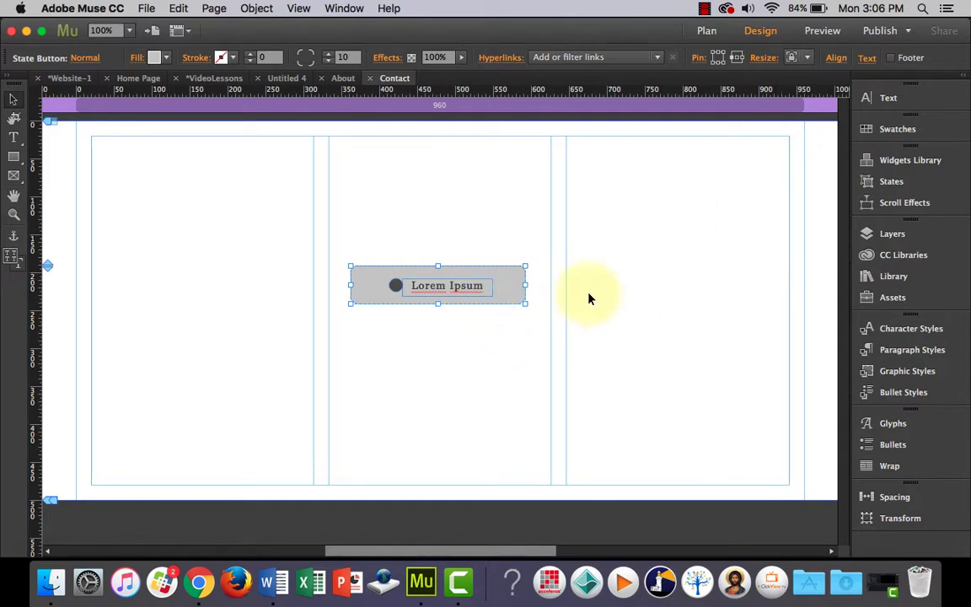
Delete the placeholder text and the circle icon from the state button, and move the empty button lower in the column.
click(536, 305)
click(472, 287)
click(474, 289)
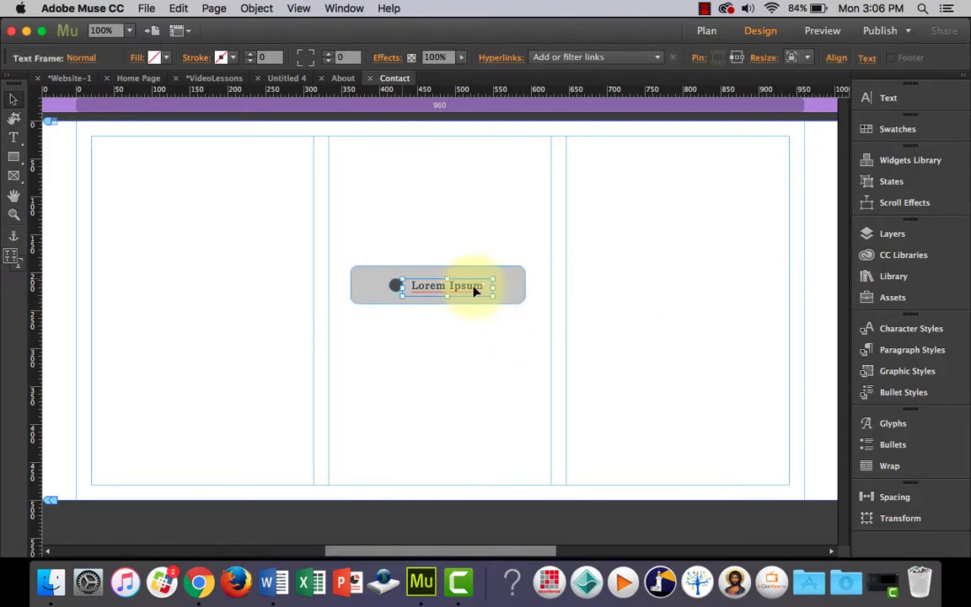
key(Delete)
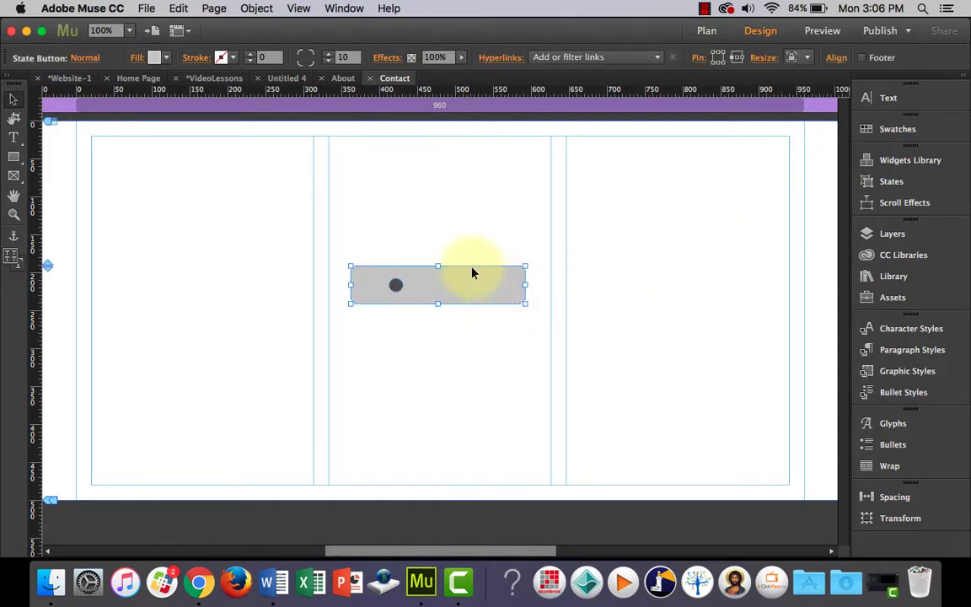
click(396, 285)
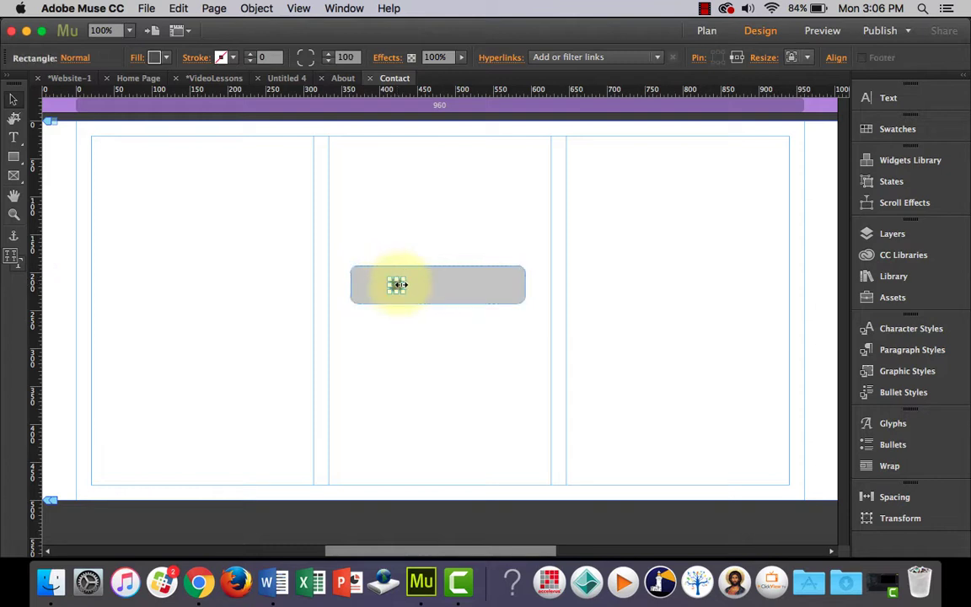
key(Delete)
drag(482, 288, 480, 349)
click(489, 295)
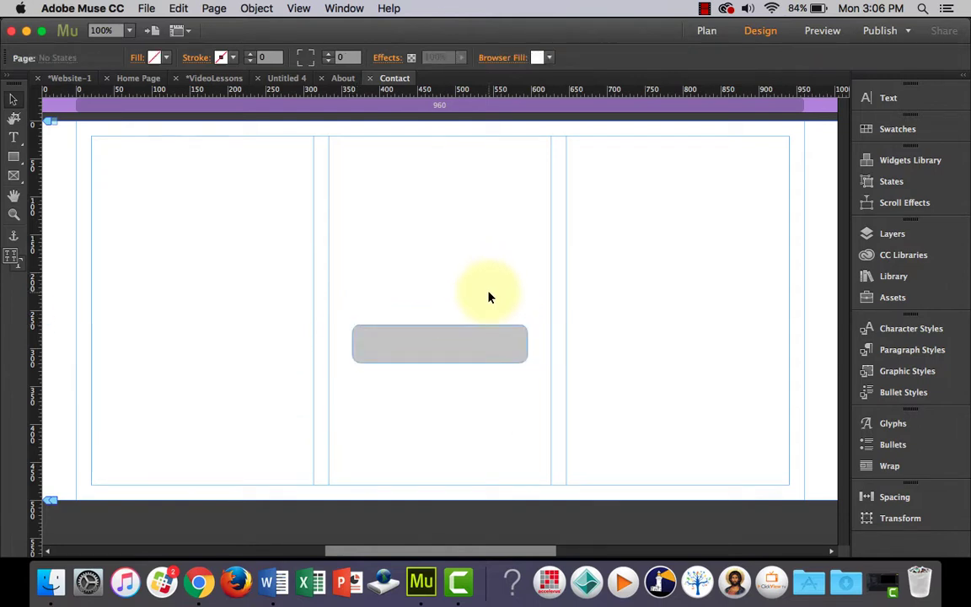
Create a text frame in the page's first column with the word ENTER in magenta (FF00FF).
click(14, 137)
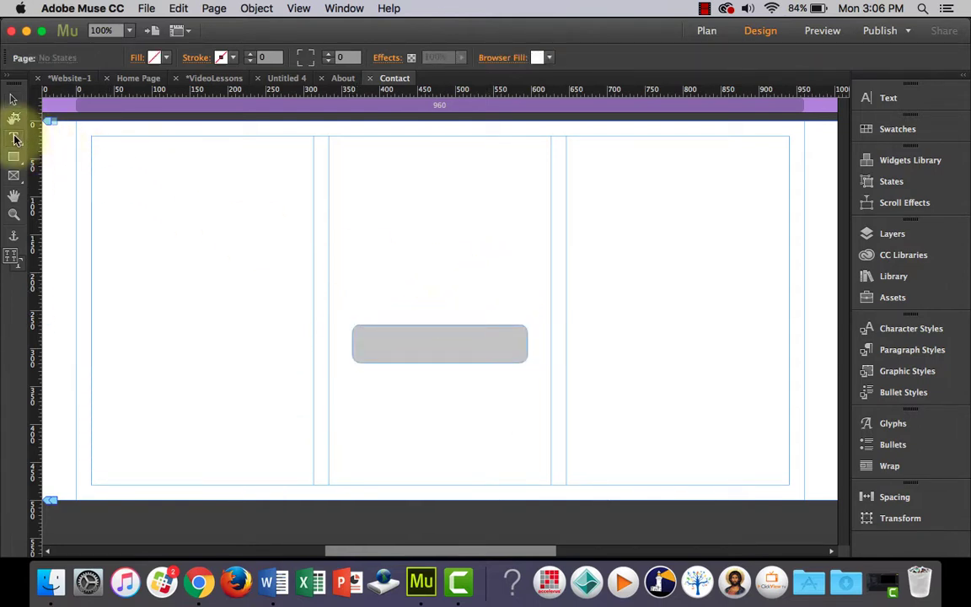
drag(167, 237, 294, 264)
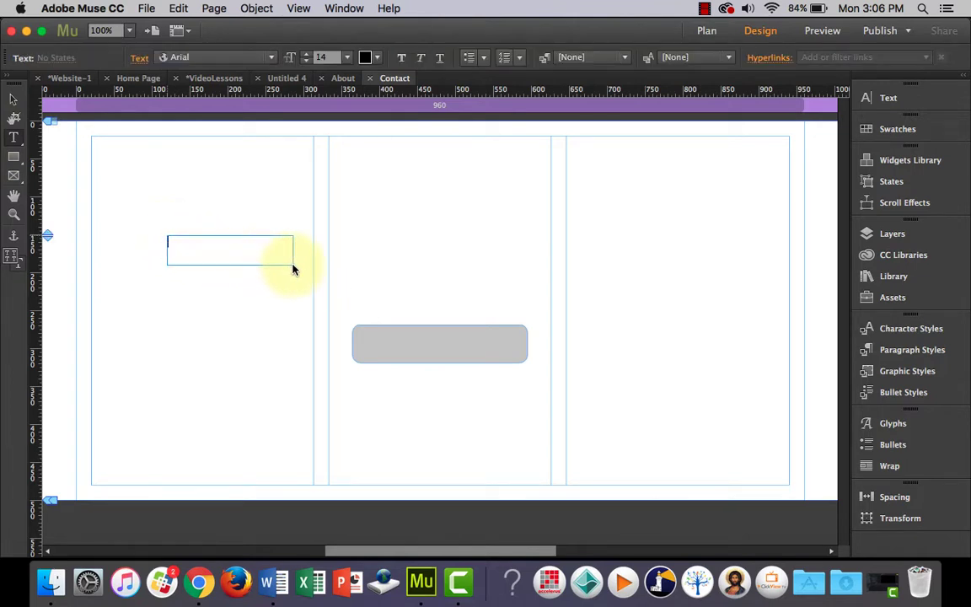
click(377, 57)
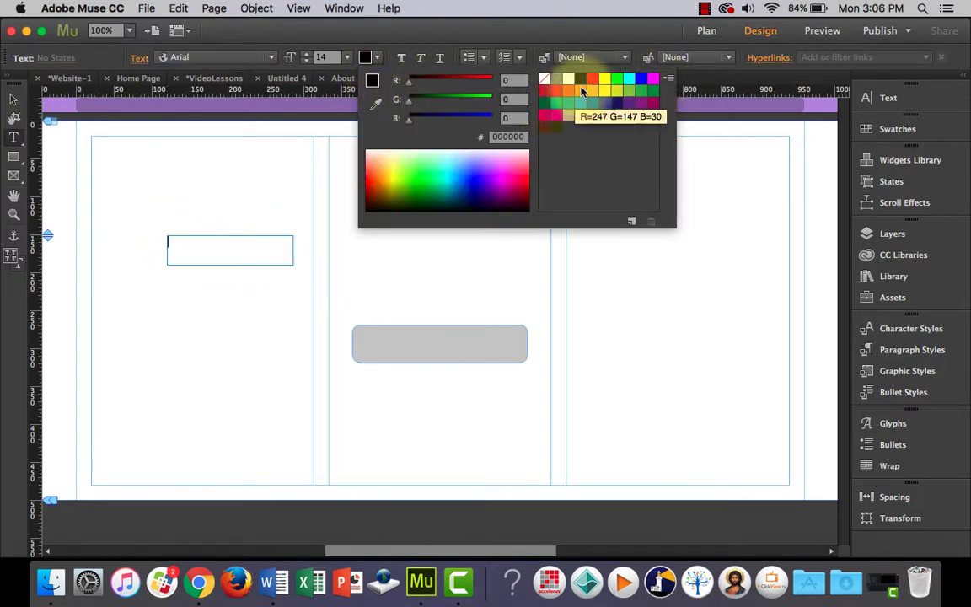
click(618, 79)
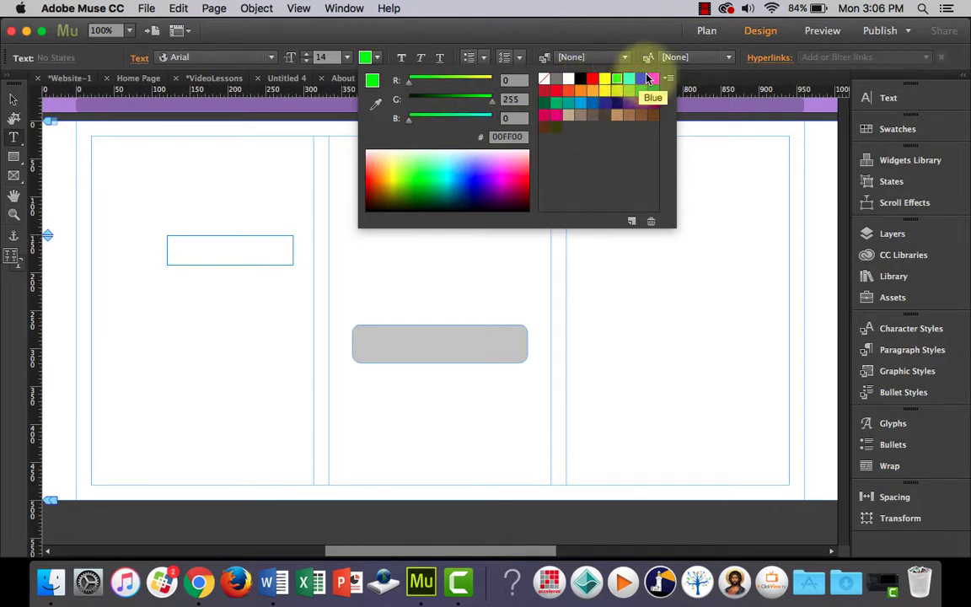
click(655, 79)
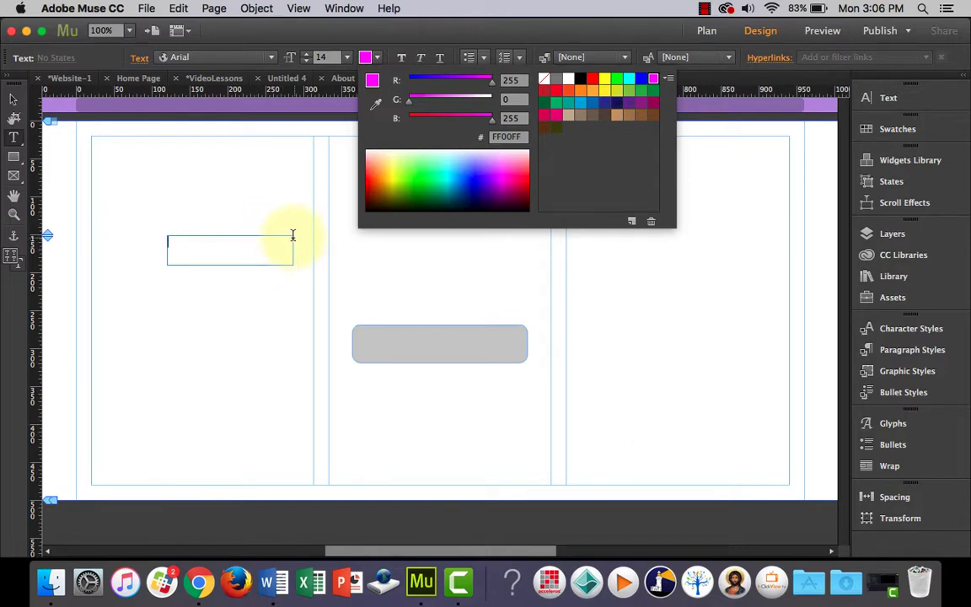
click(270, 248)
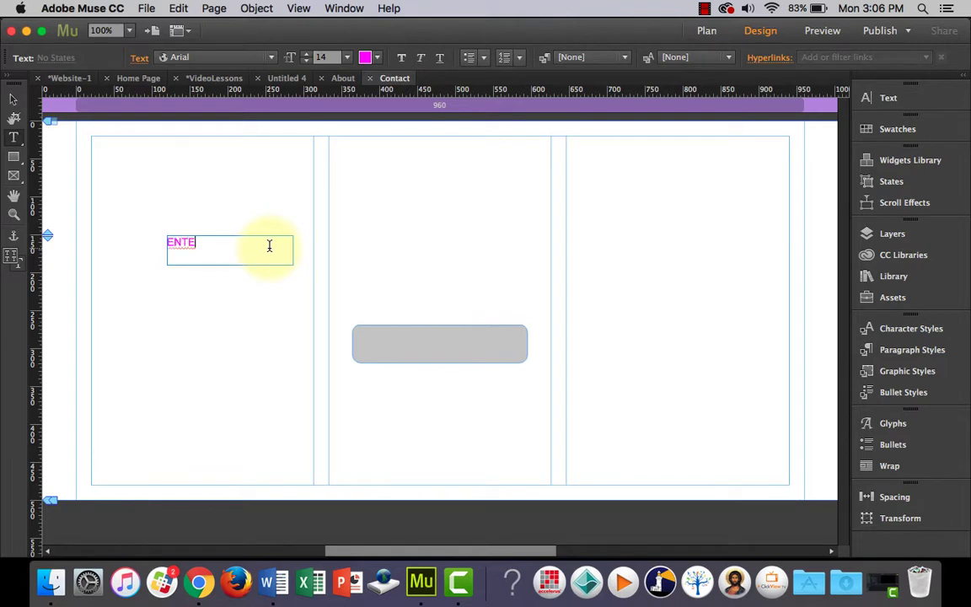
click(13, 98)
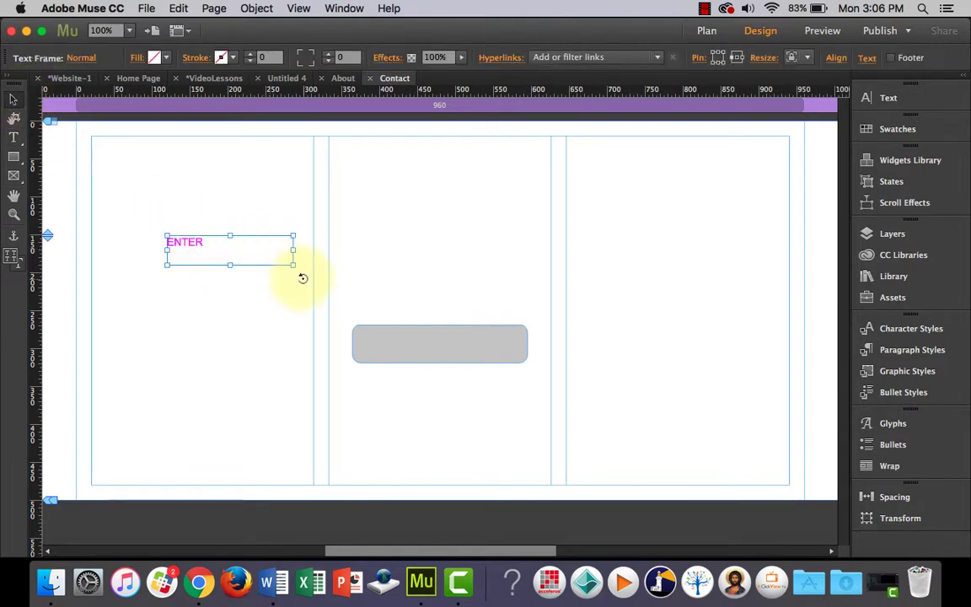
Enlarge the ENTER text to size 32 and narrow its frame to fit the word.
drag(294, 249, 260, 249)
click(893, 98)
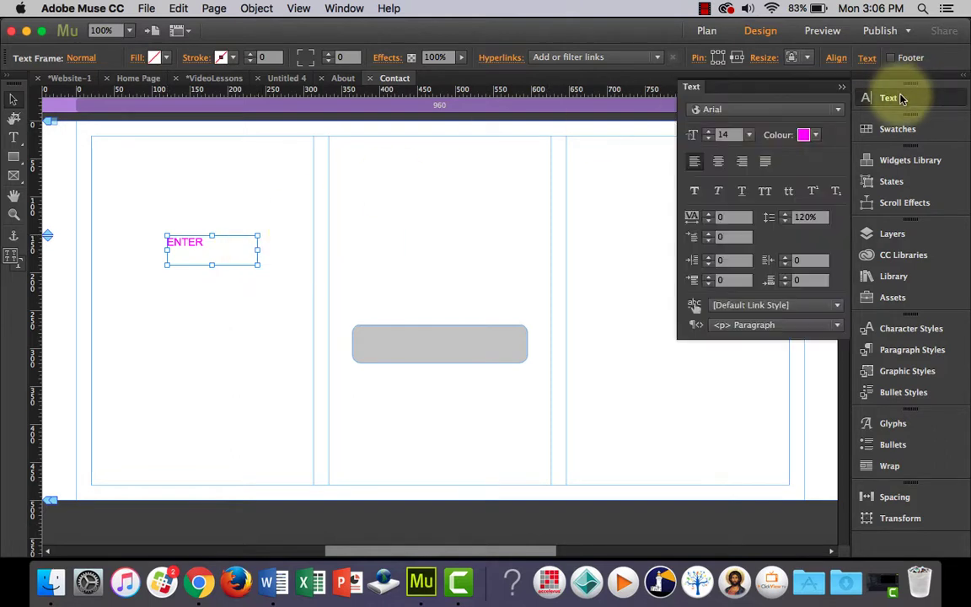
click(710, 132)
click(710, 131)
click(710, 131)
click(709, 132)
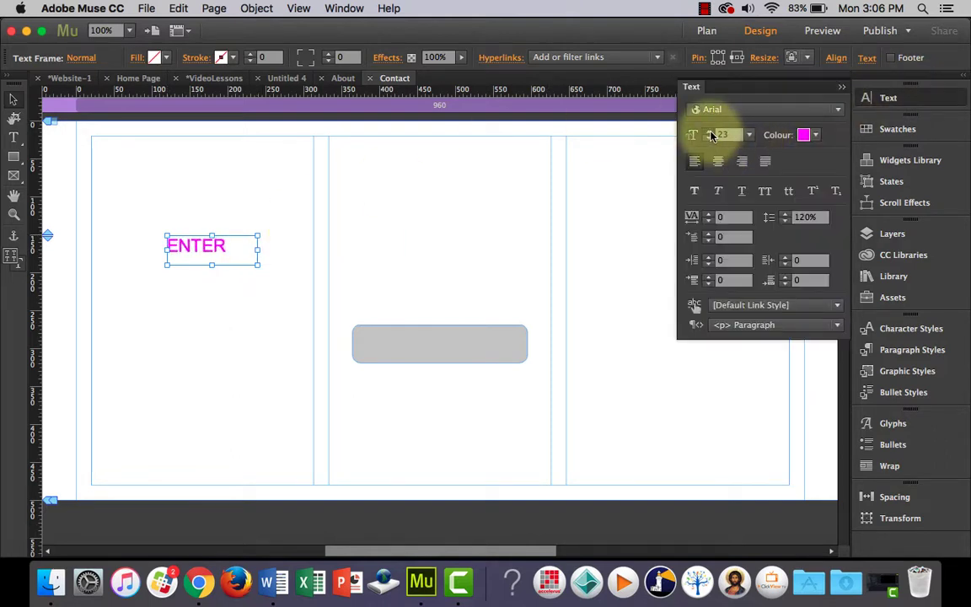
click(710, 132)
click(710, 132)
click(710, 131)
click(709, 132)
click(710, 131)
click(709, 131)
click(710, 132)
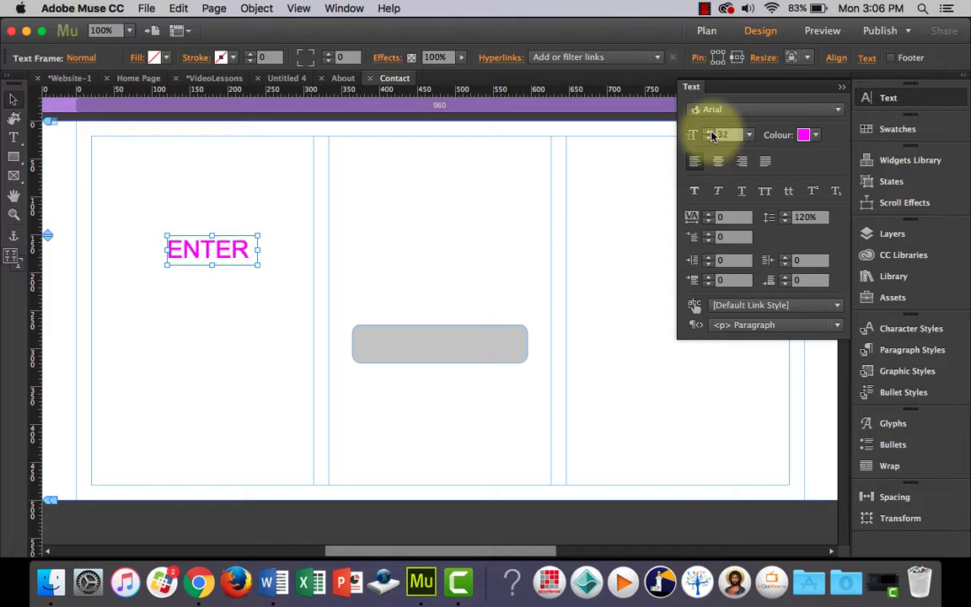
click(936, 99)
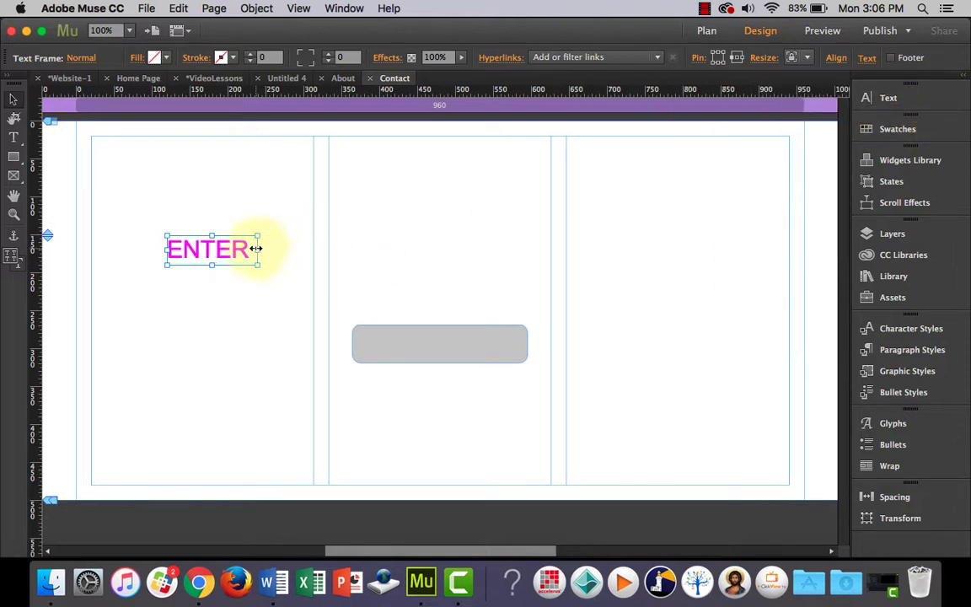
drag(256, 249, 210, 257)
click(290, 264)
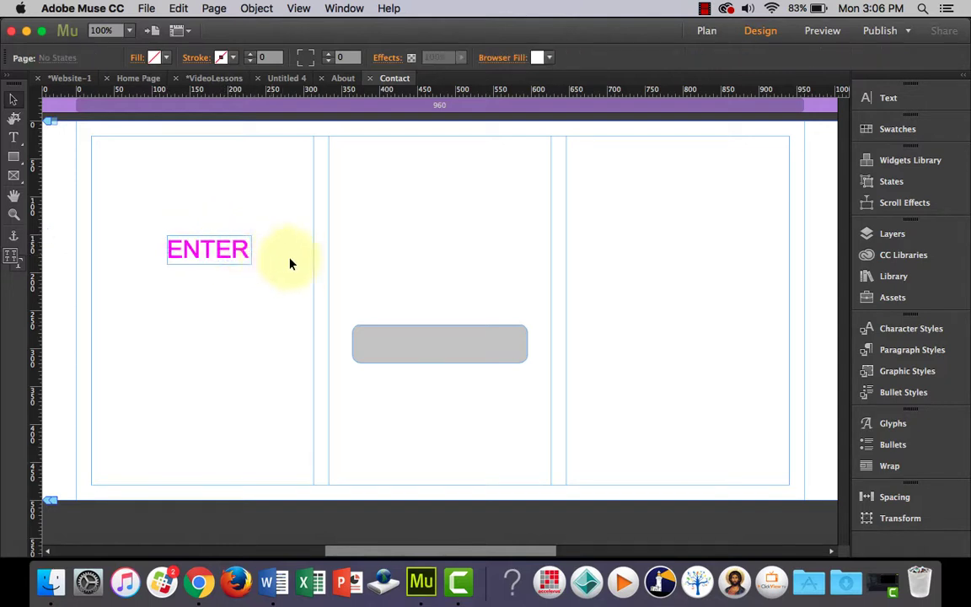
Move the ENTER text into the centre of the state button and shift the combined button slightly down.
click(223, 250)
drag(217, 249, 448, 340)
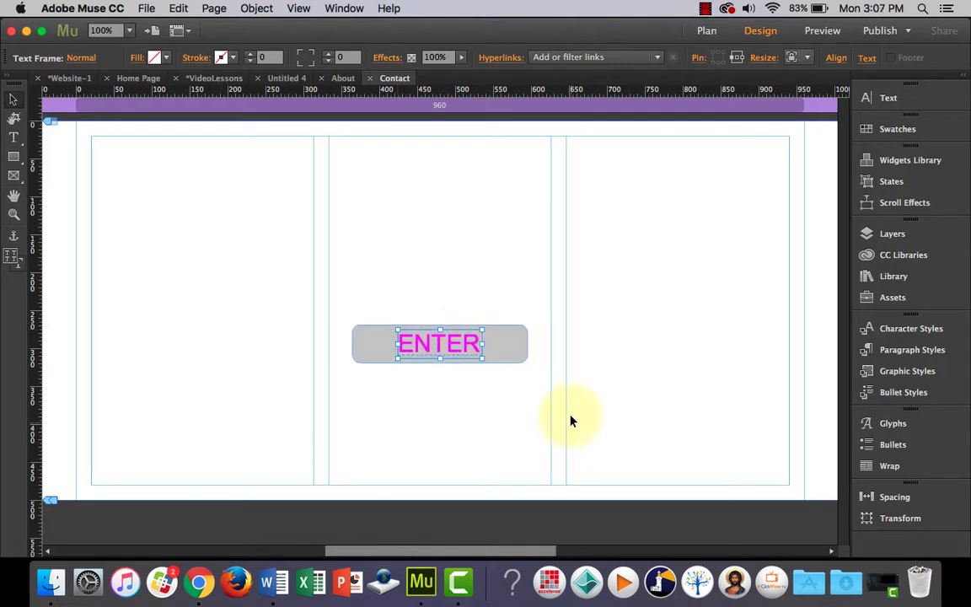
click(533, 411)
click(524, 357)
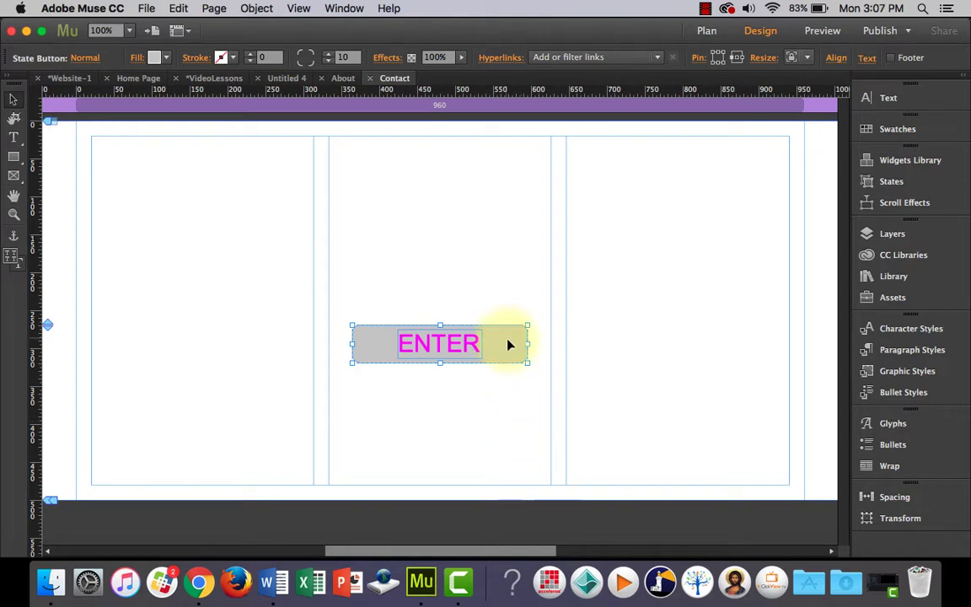
drag(511, 343, 512, 368)
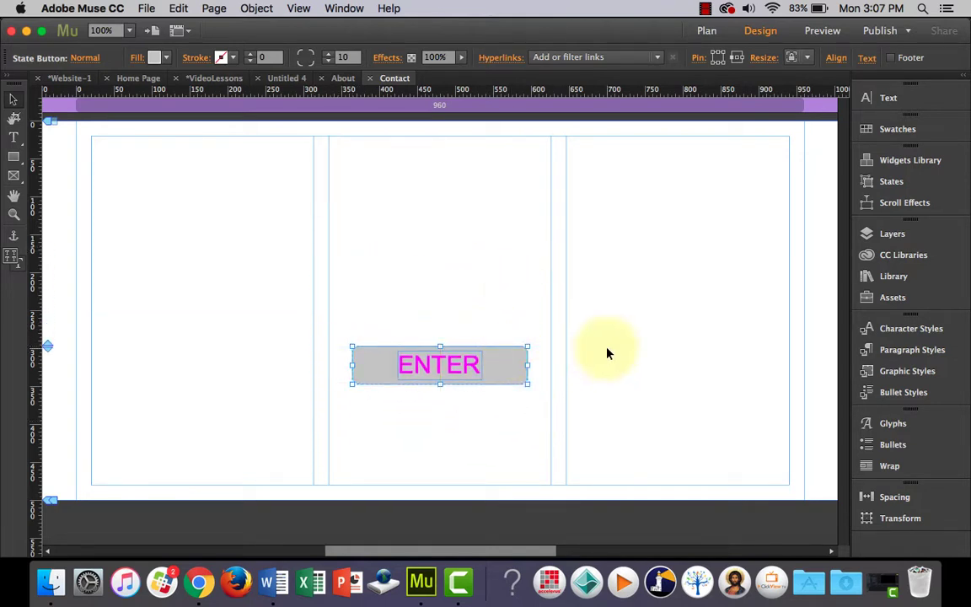
Preview the Contact page in the browser to check the button's rollover, close the preview, and return to Adobe Muse.
key(super+alt+e)
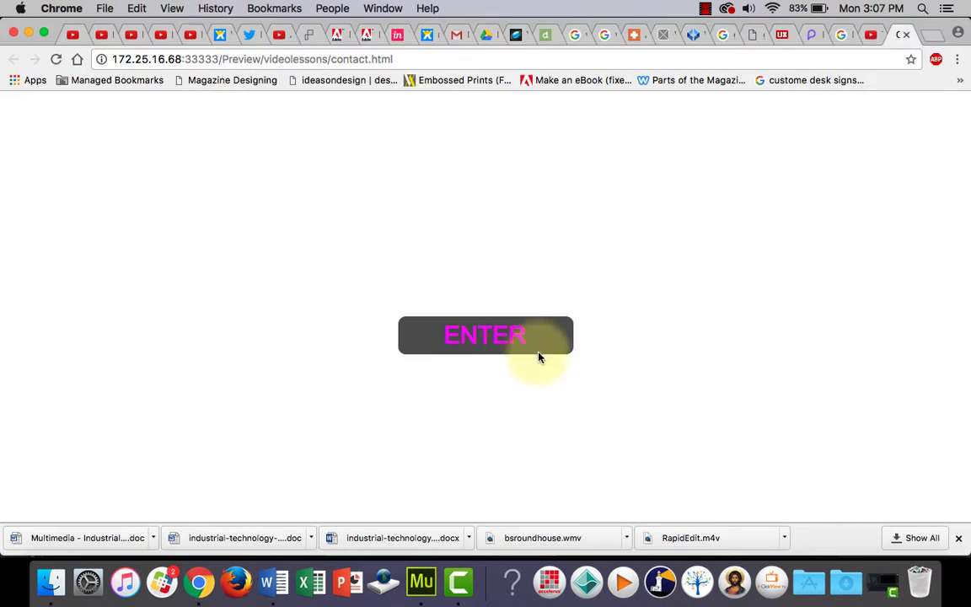
click(907, 36)
click(424, 590)
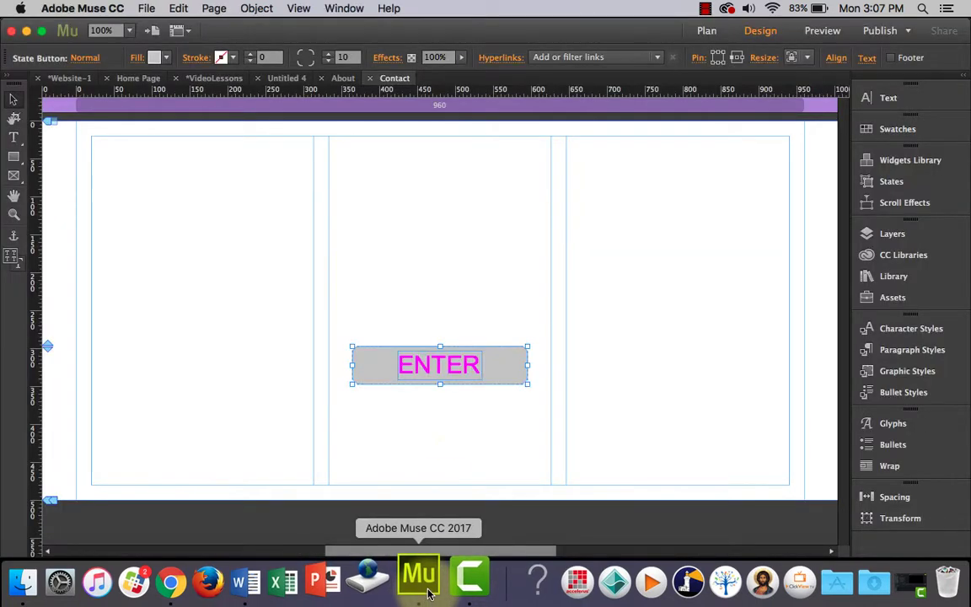
click(607, 325)
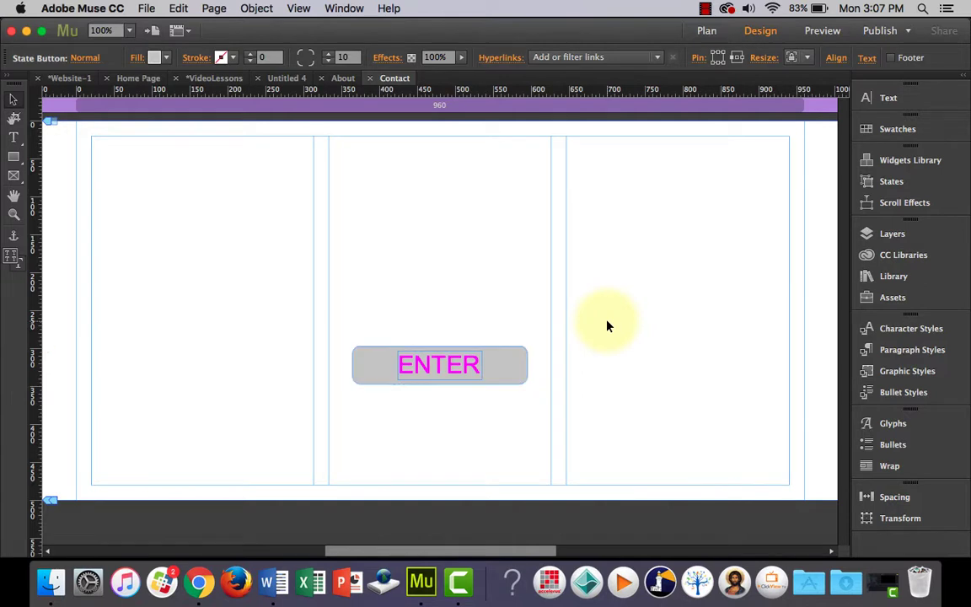
Hyperlink the ENTER state button to the Home page.
click(520, 363)
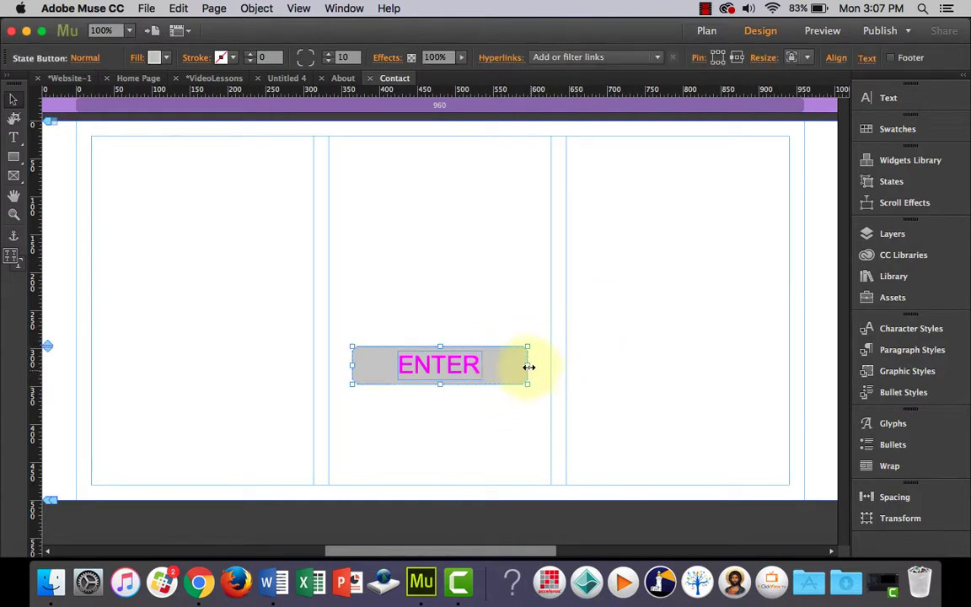
click(618, 57)
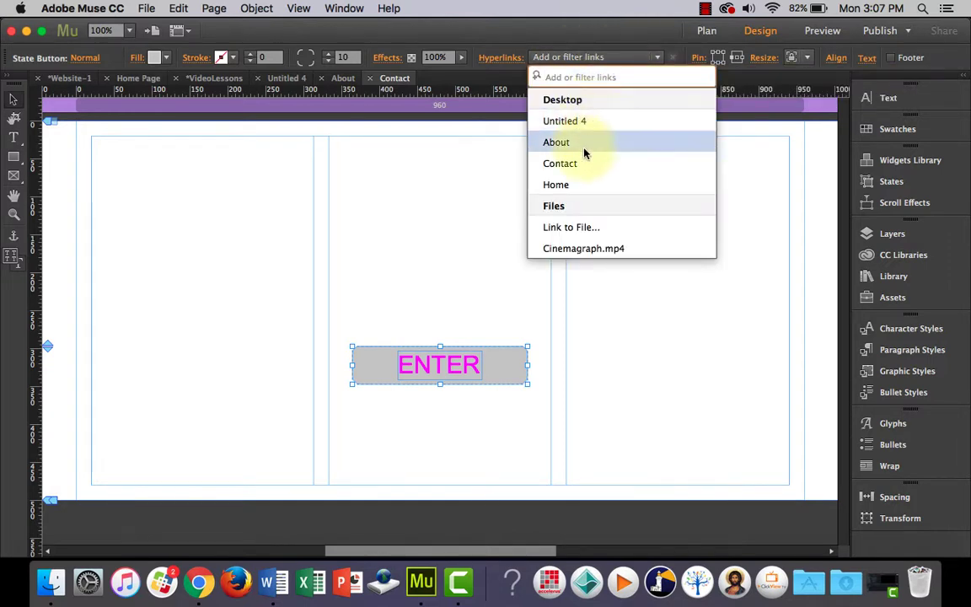
click(571, 186)
click(509, 272)
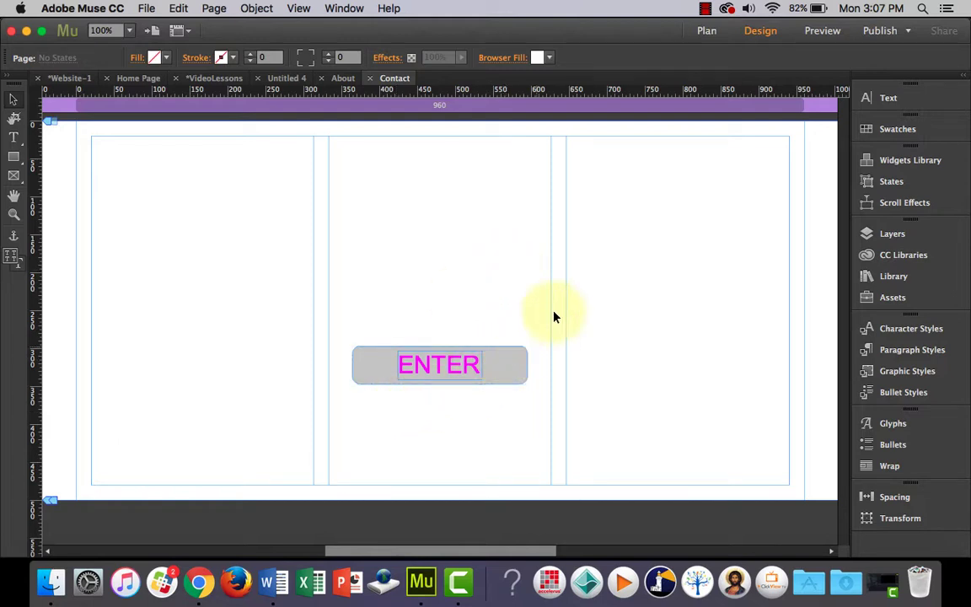
Set the fill of the ENTER button's Normal state to none.
click(522, 359)
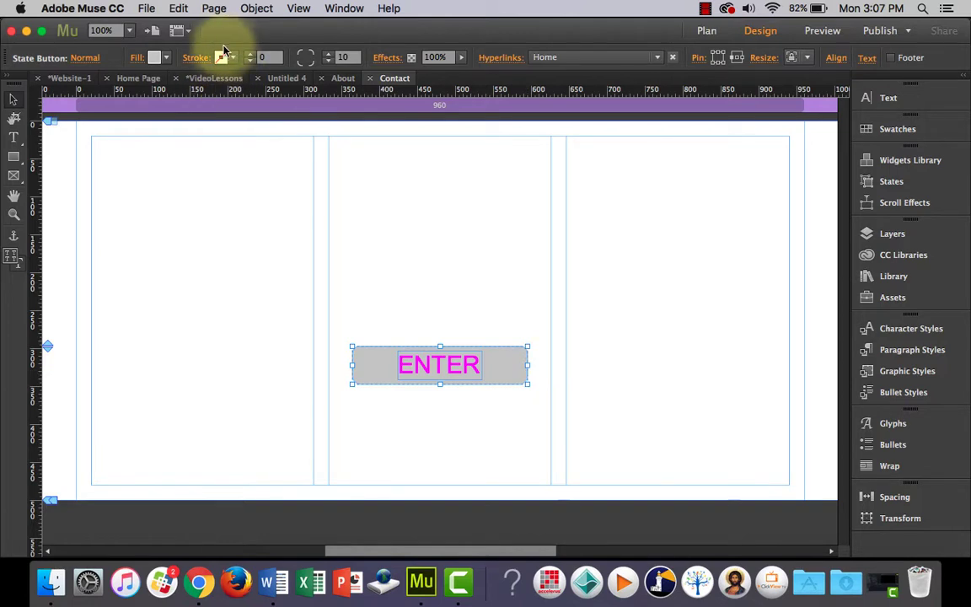
click(169, 61)
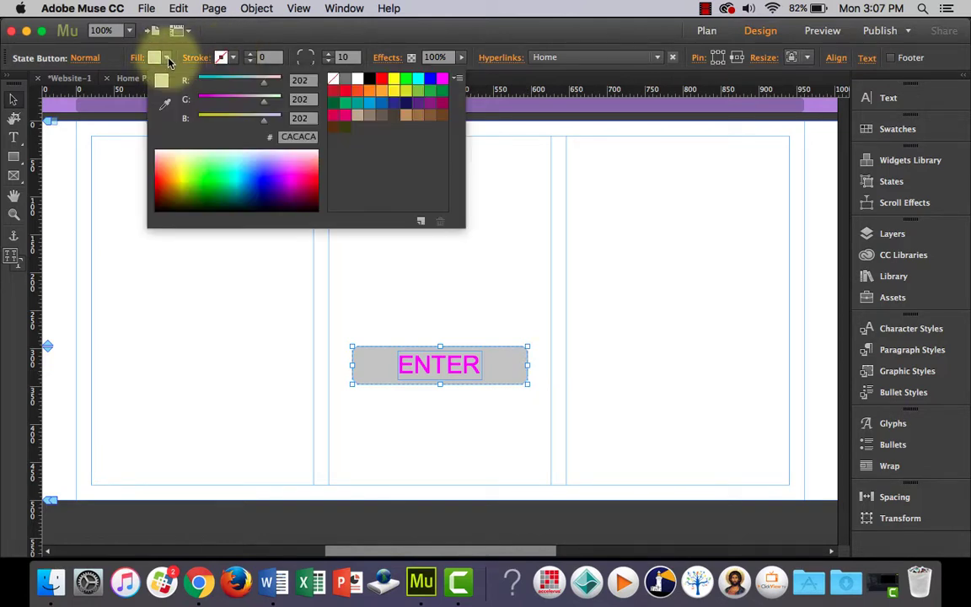
click(333, 79)
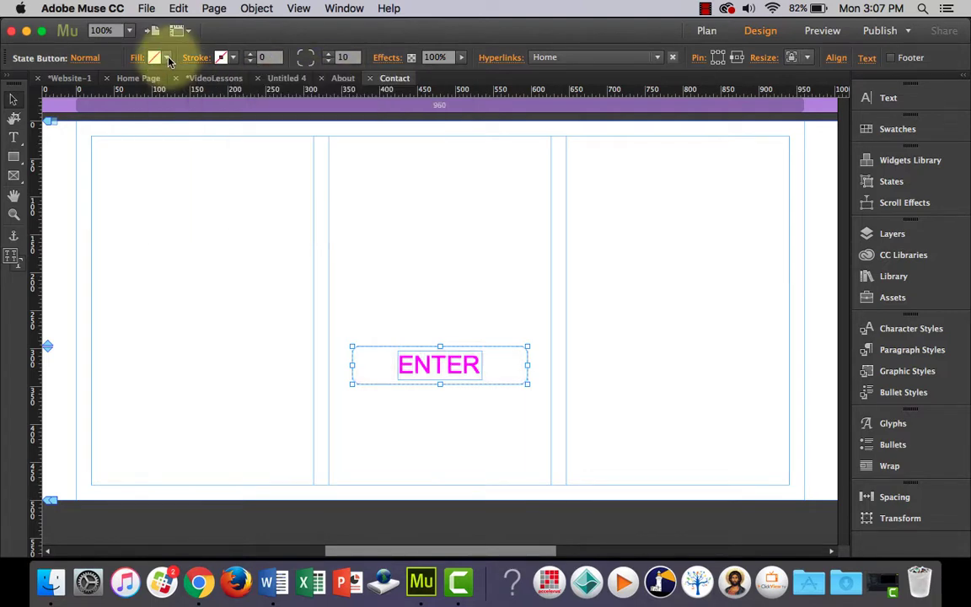
Give the ENTER button's Normal state a black stroke with a weight of 1.
click(222, 58)
click(436, 78)
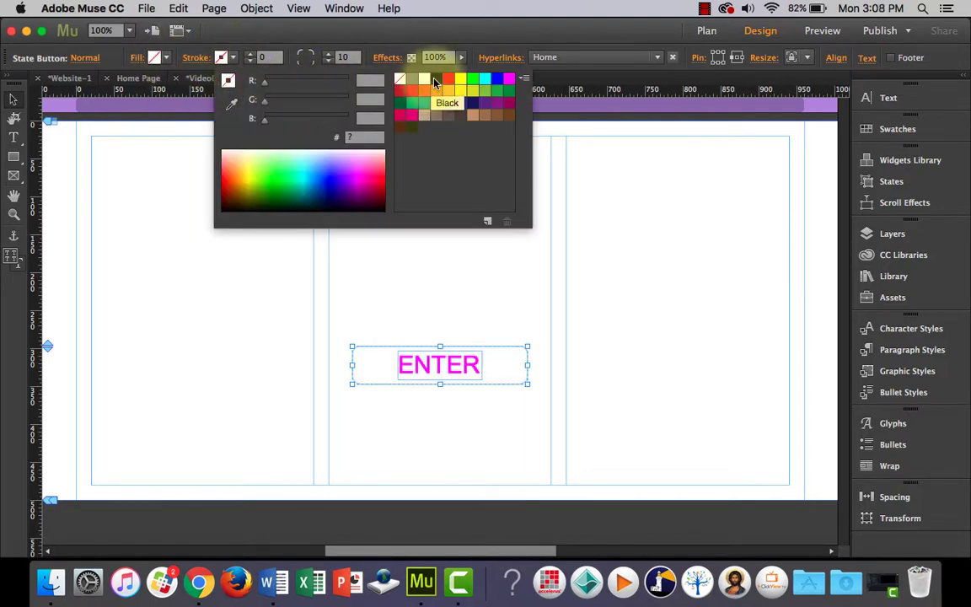
click(250, 54)
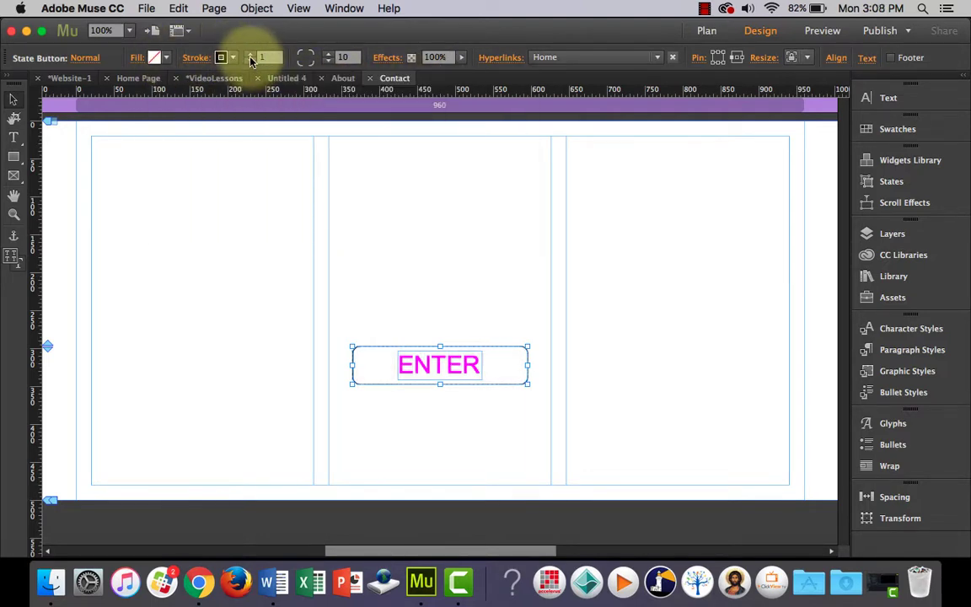
Try a stroke weight of 5 on the ENTER button's outline and restore it to 1.
click(248, 54)
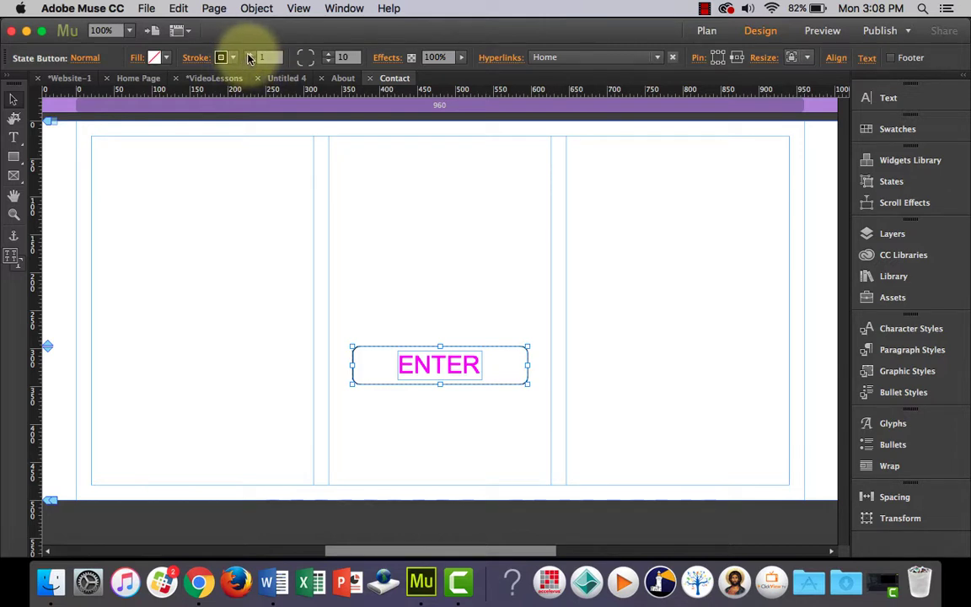
click(248, 54)
click(248, 54)
click(248, 54)
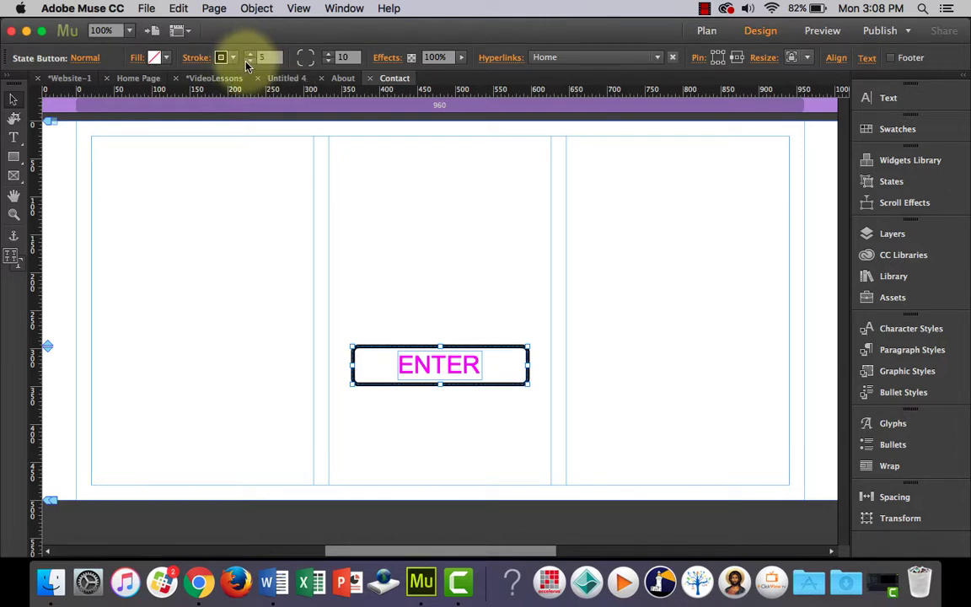
click(249, 61)
click(249, 61)
click(248, 61)
click(249, 61)
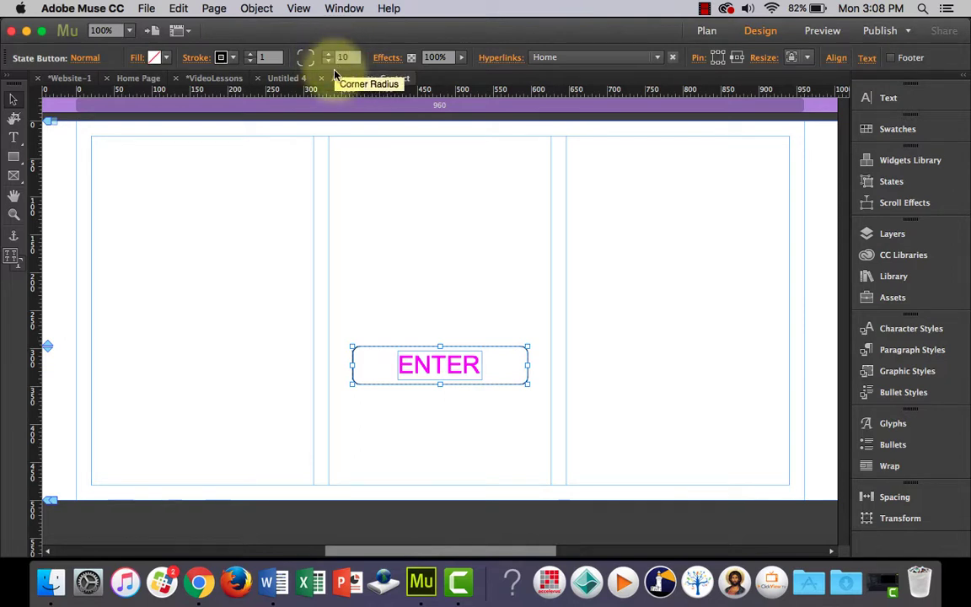
Round the ENTER button's outline into a pill shape by raising its corner radius to 28.
click(540, 357)
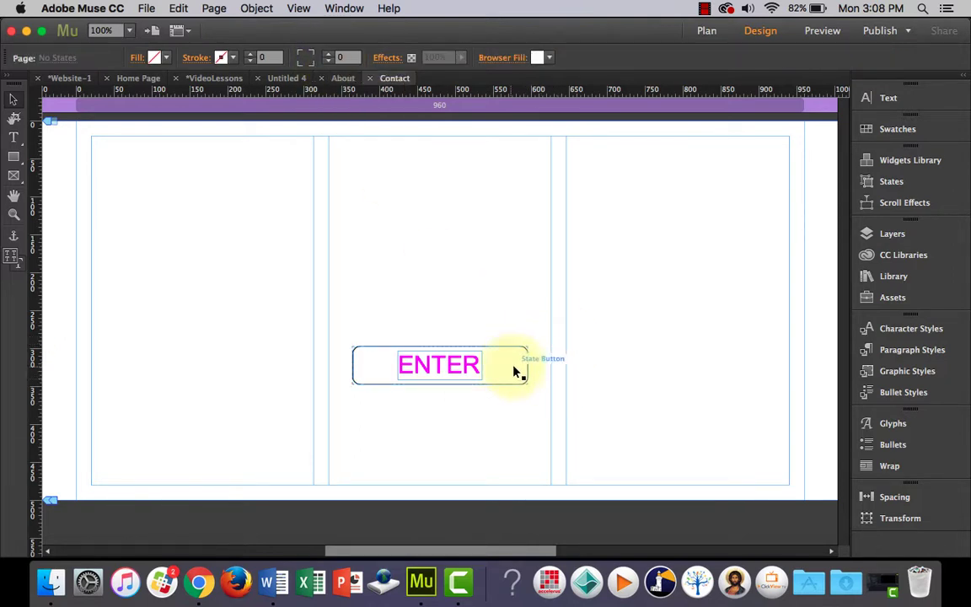
click(515, 370)
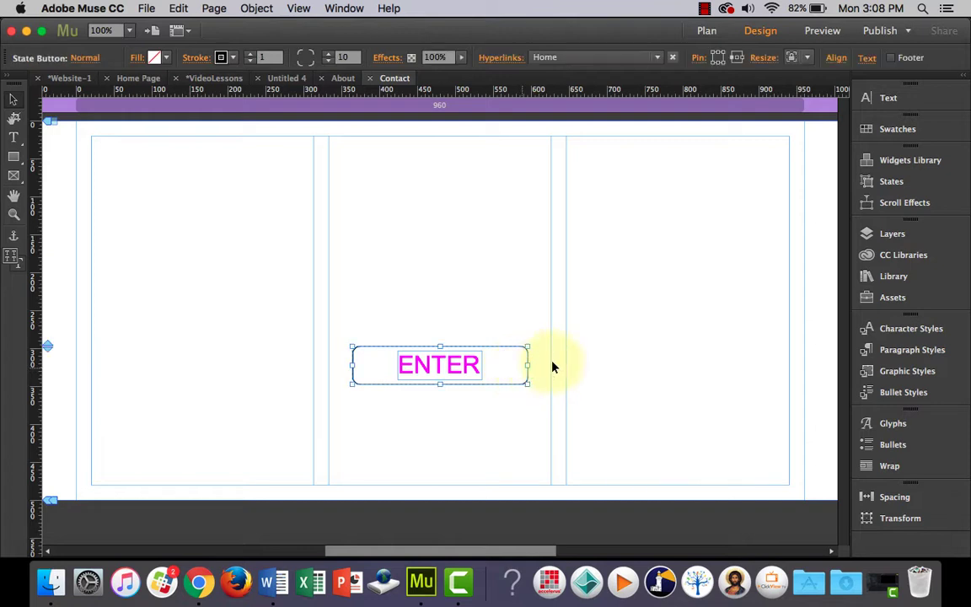
click(327, 54)
click(327, 54)
click(327, 55)
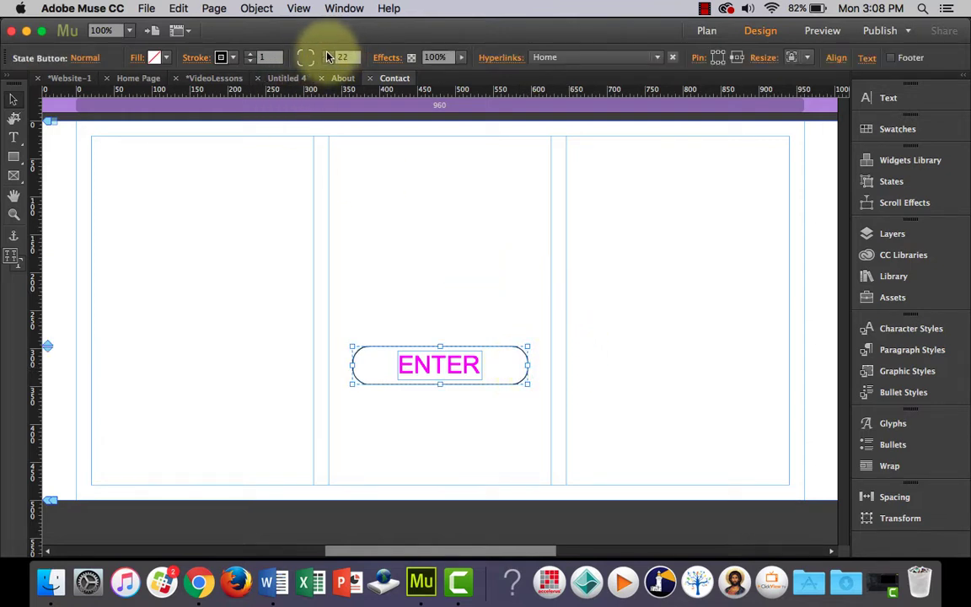
click(401, 186)
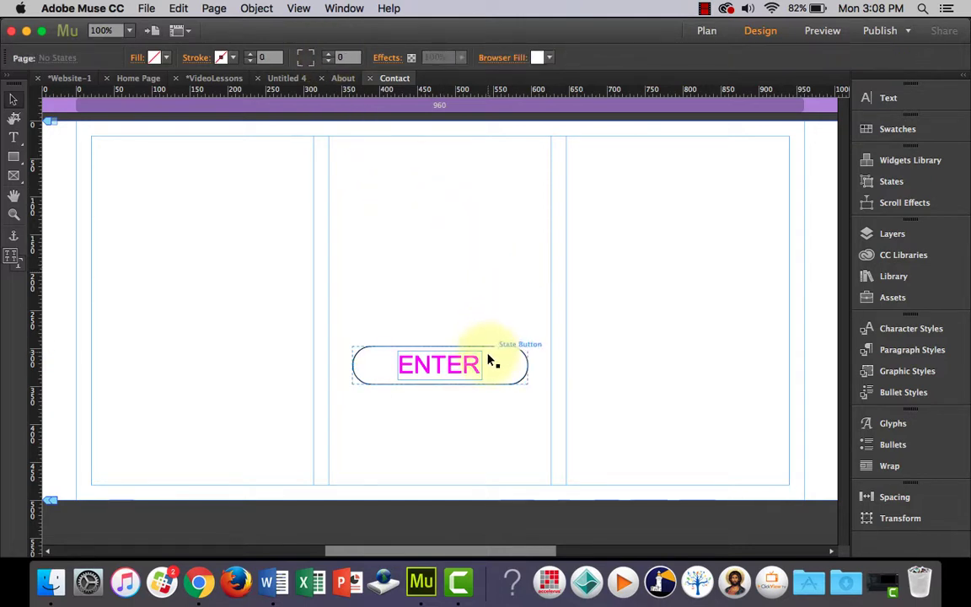
click(453, 372)
click(461, 373)
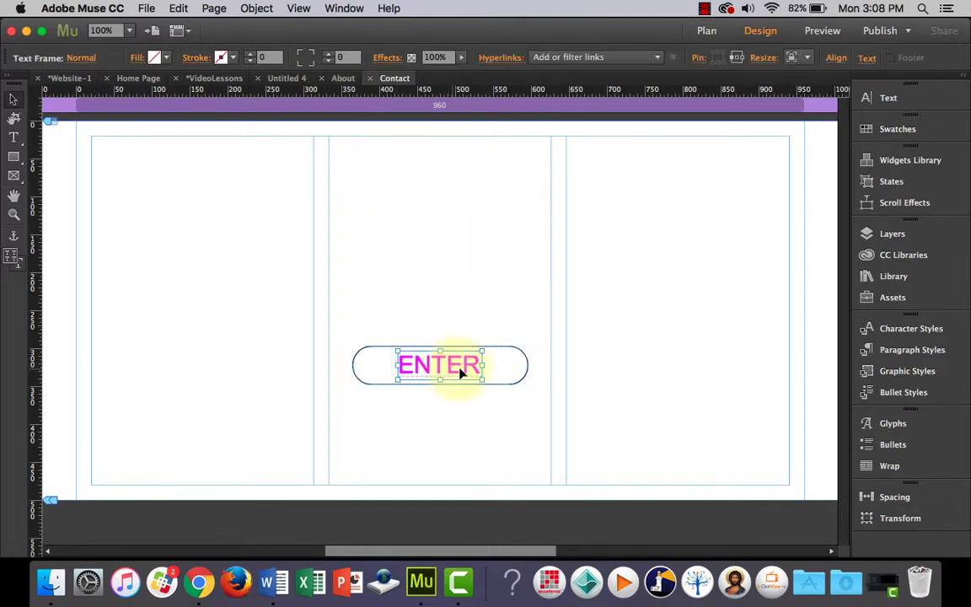
click(505, 316)
click(509, 376)
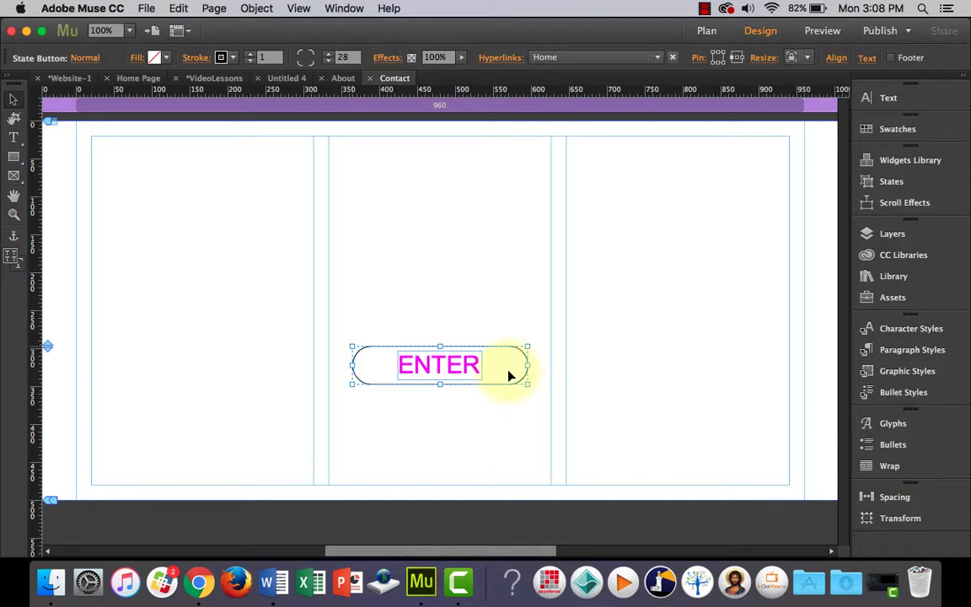
click(461, 371)
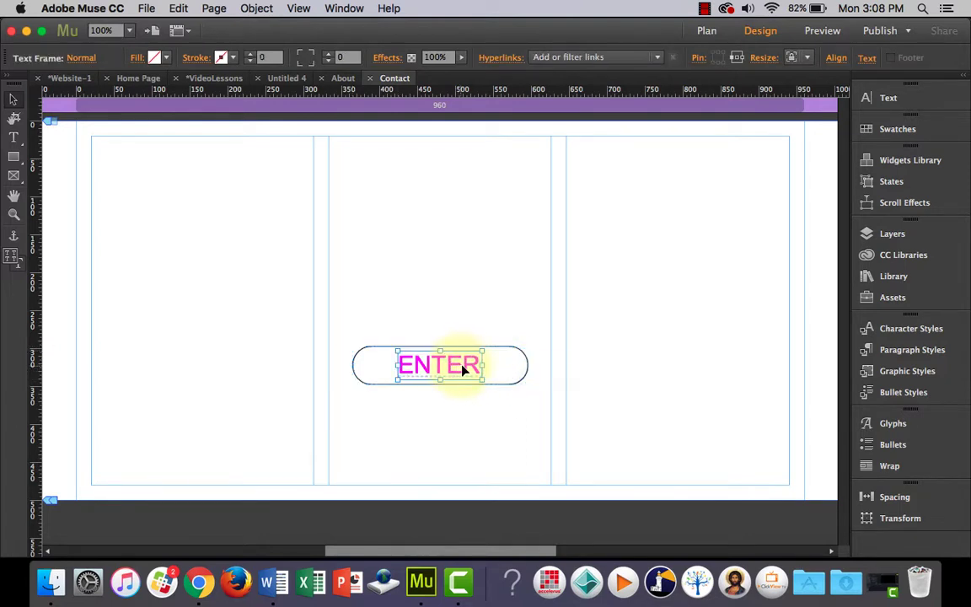
drag(461, 369, 459, 369)
click(459, 299)
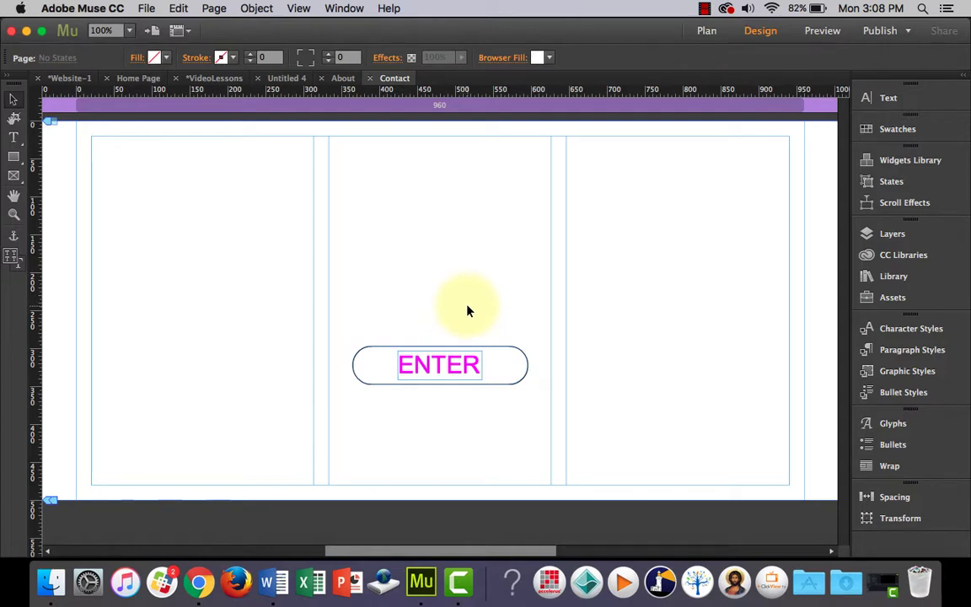
Set the fill of the ENTER button's Rollover state to black.
drag(468, 311, 529, 409)
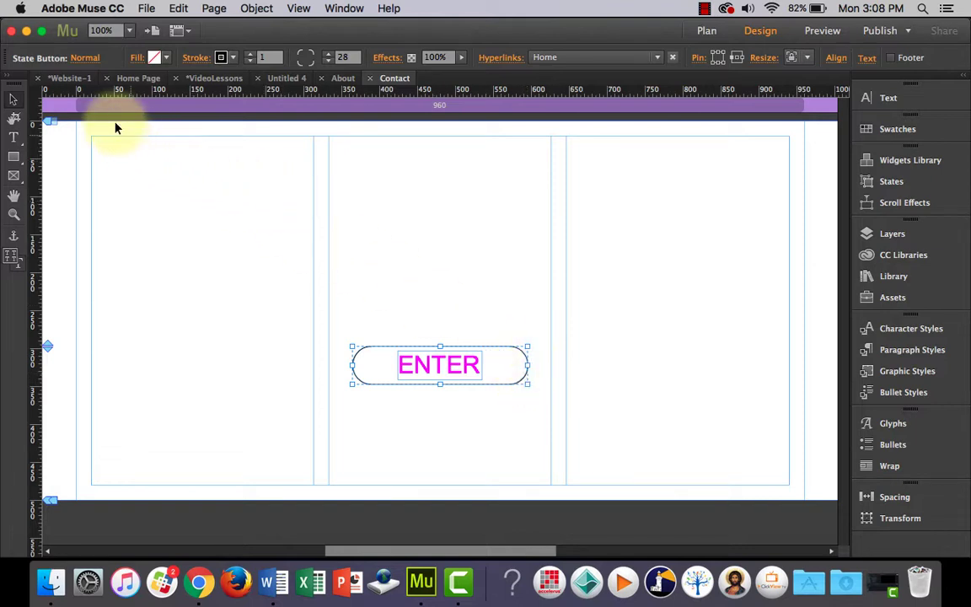
click(86, 64)
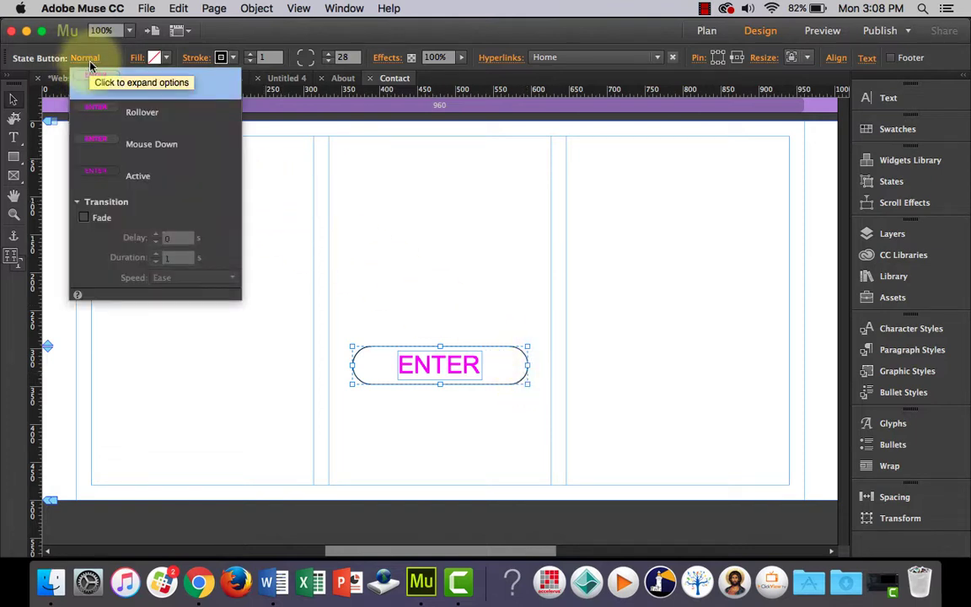
click(143, 118)
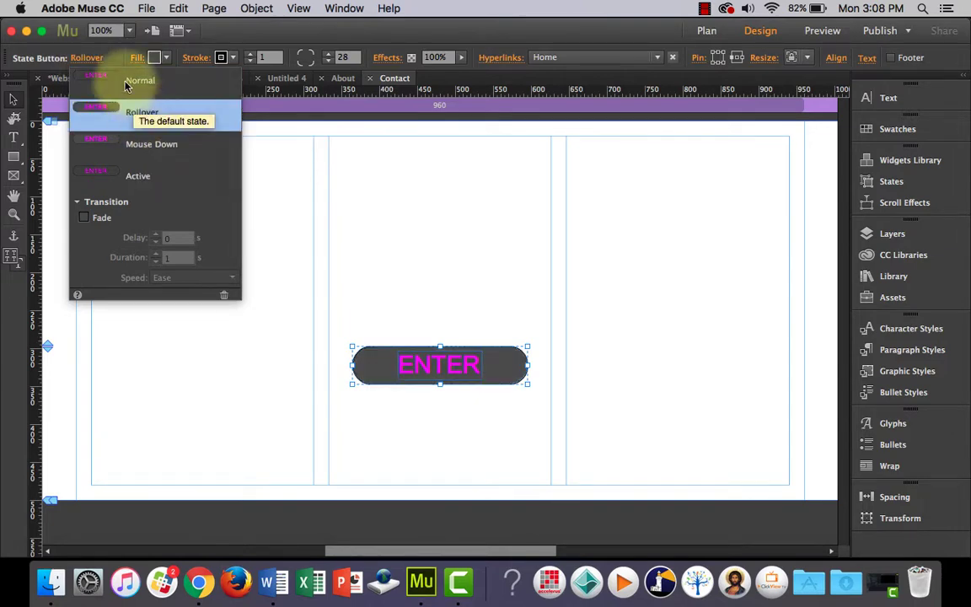
click(111, 59)
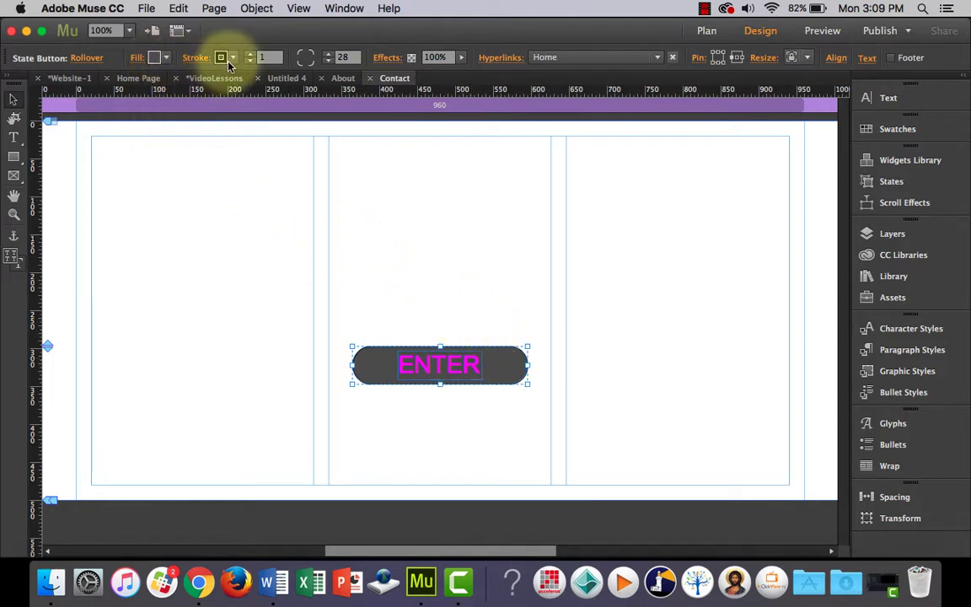
click(168, 59)
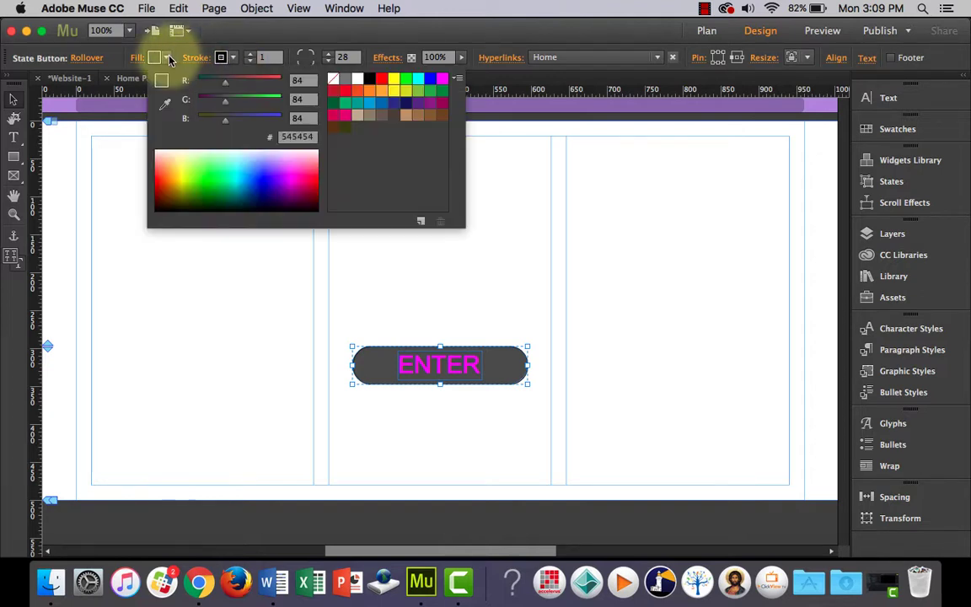
click(369, 78)
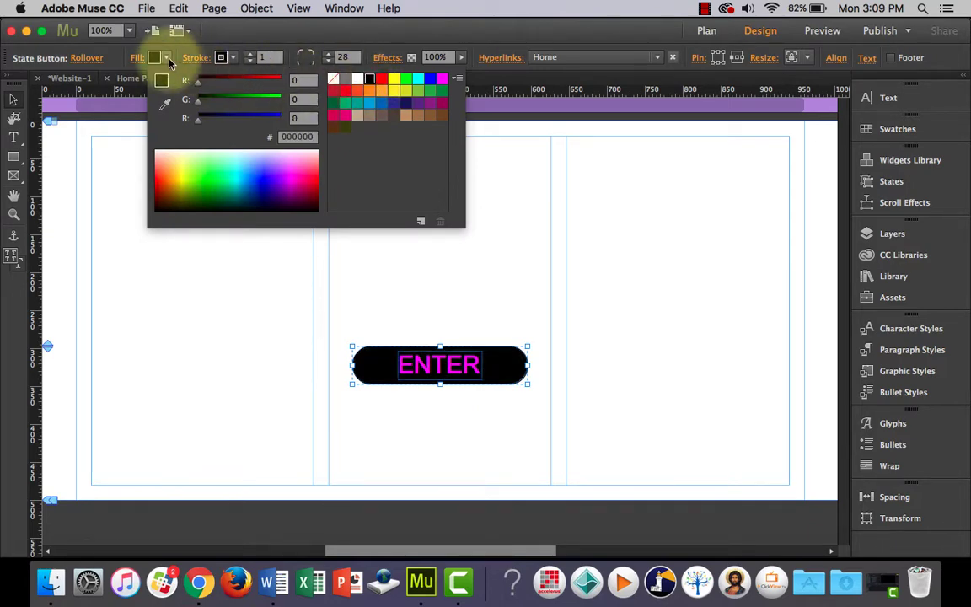
click(167, 59)
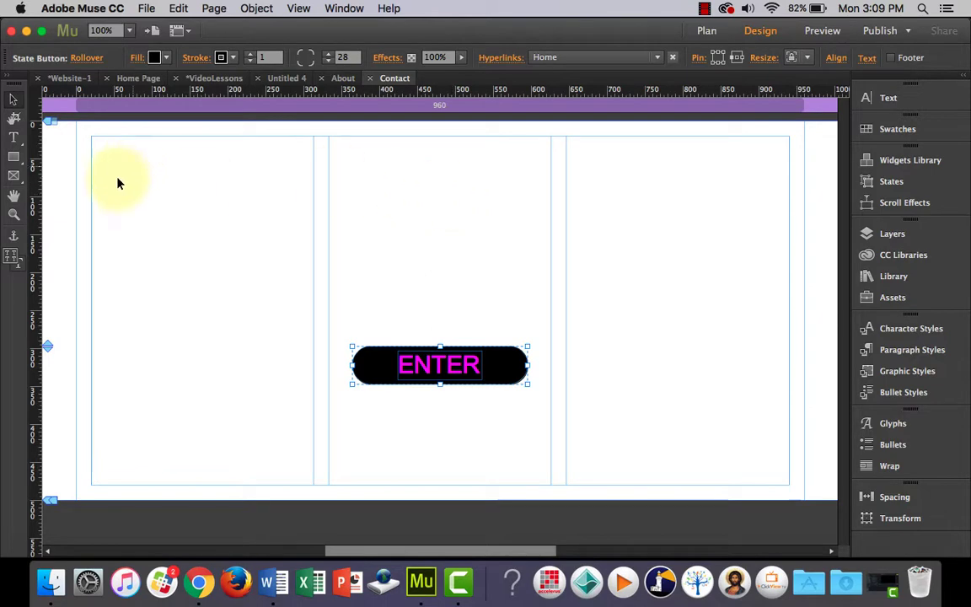
Preview the Contact page in the browser to check the button's rollover fill, and return to Adobe Muse.
click(483, 234)
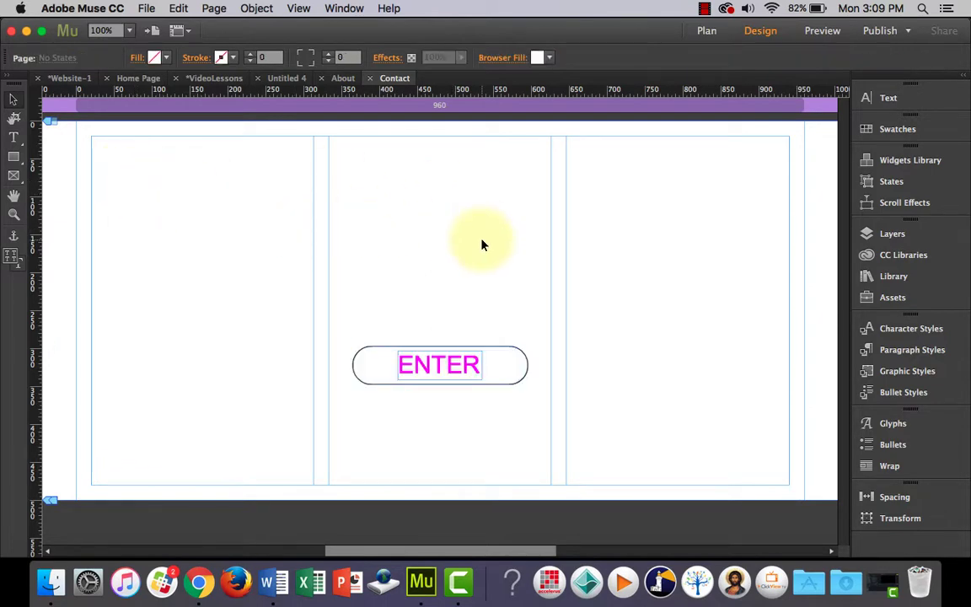
key(super+alt+e)
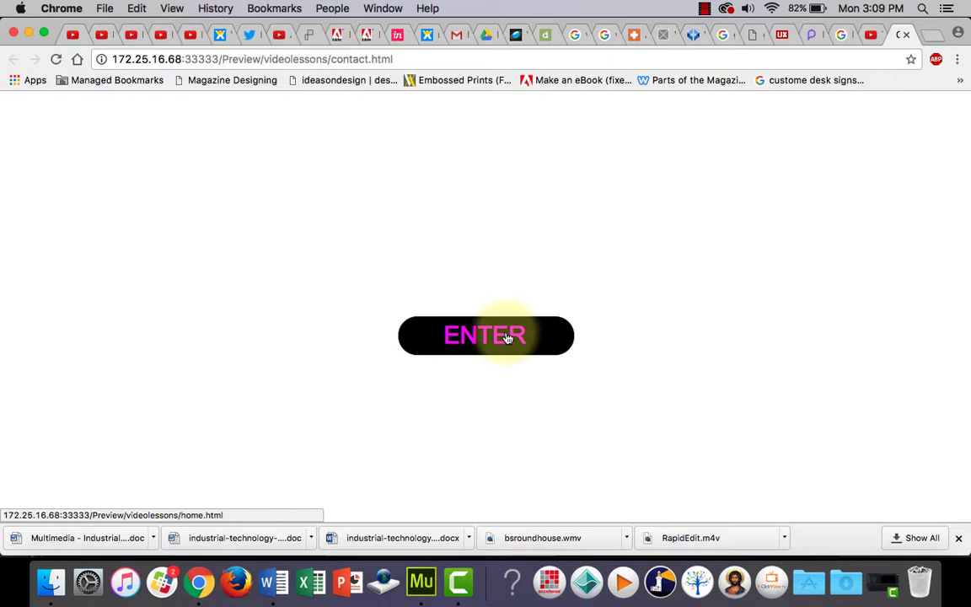
click(421, 581)
Enable a Fade transition on the ENTER button's Rollover state with a delay of 0.1 s and a duration of 0.3 s.
click(371, 371)
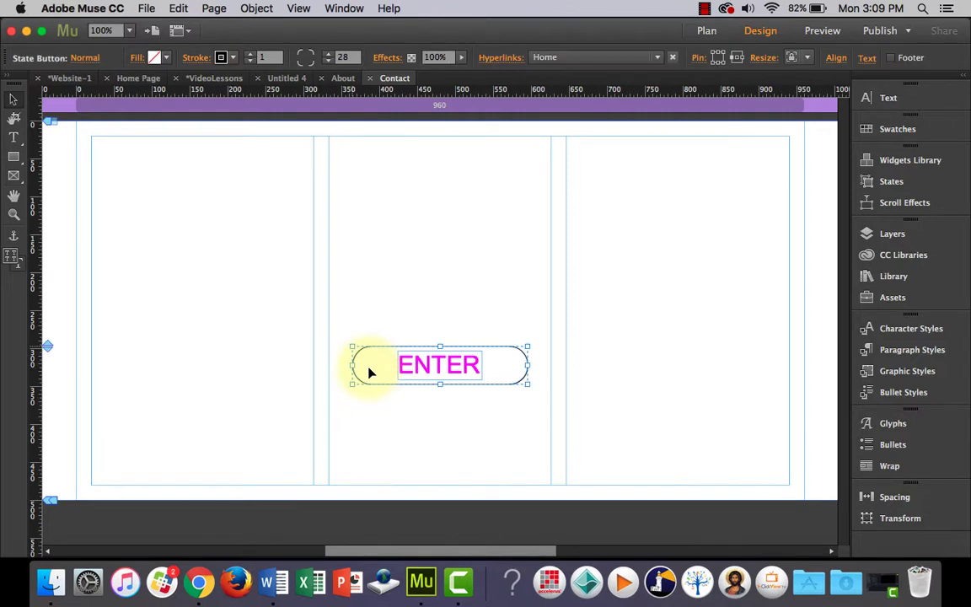
click(84, 61)
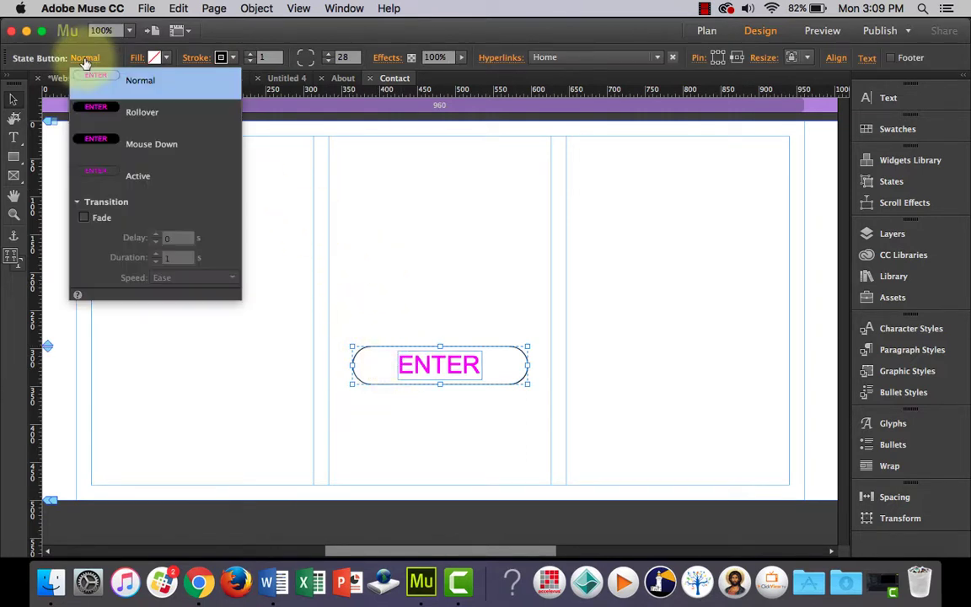
click(131, 112)
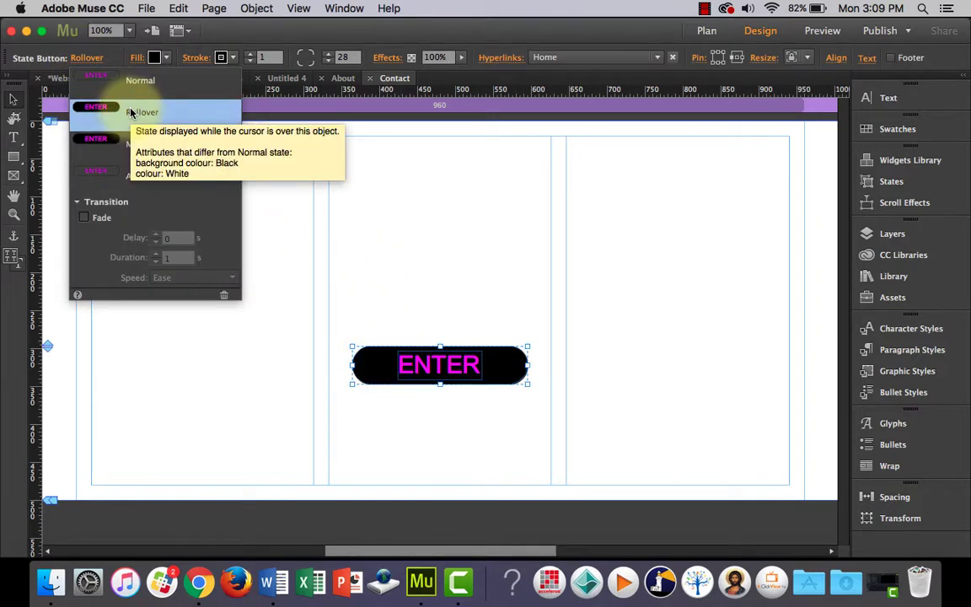
click(77, 202)
click(76, 203)
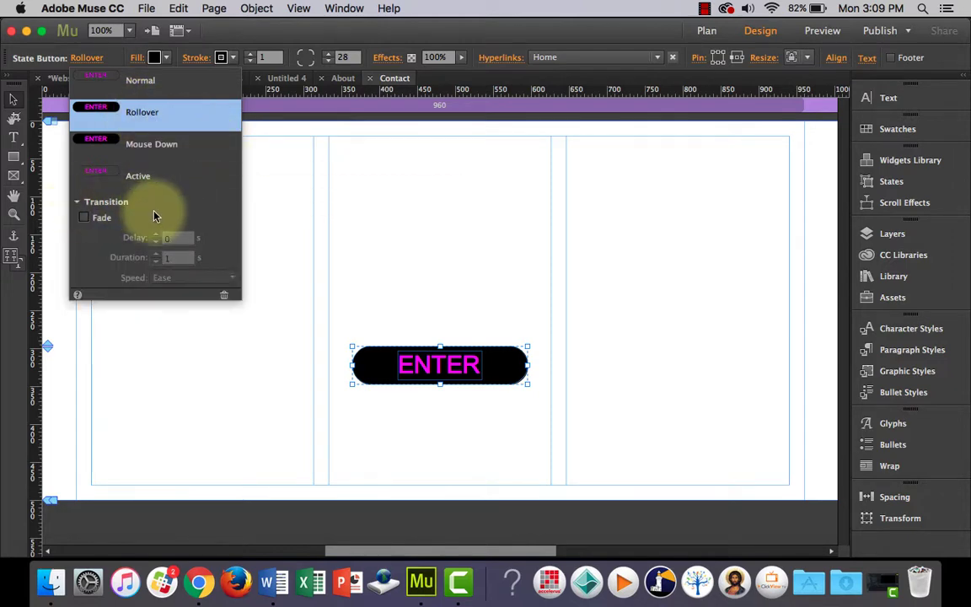
click(84, 218)
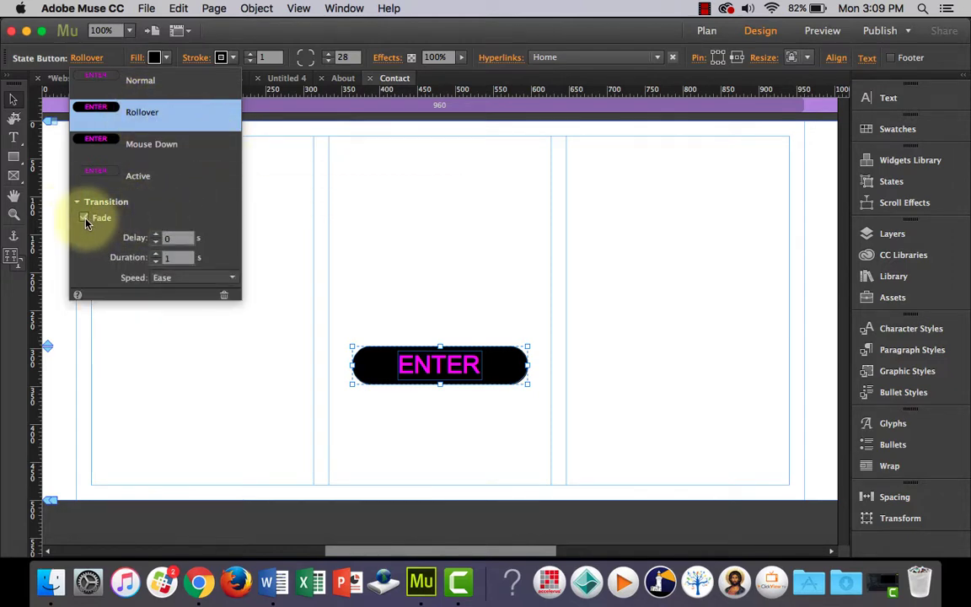
click(156, 236)
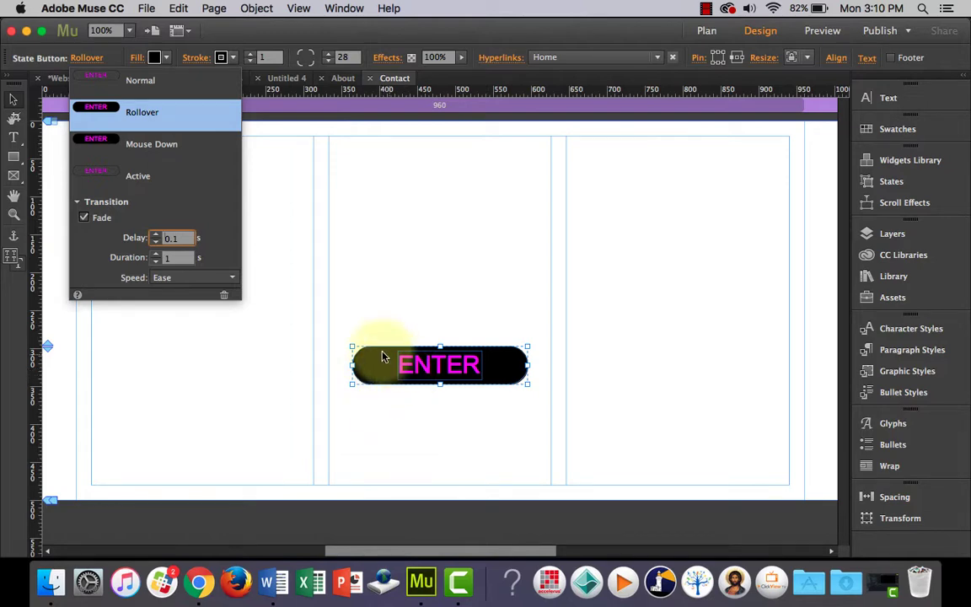
click(156, 262)
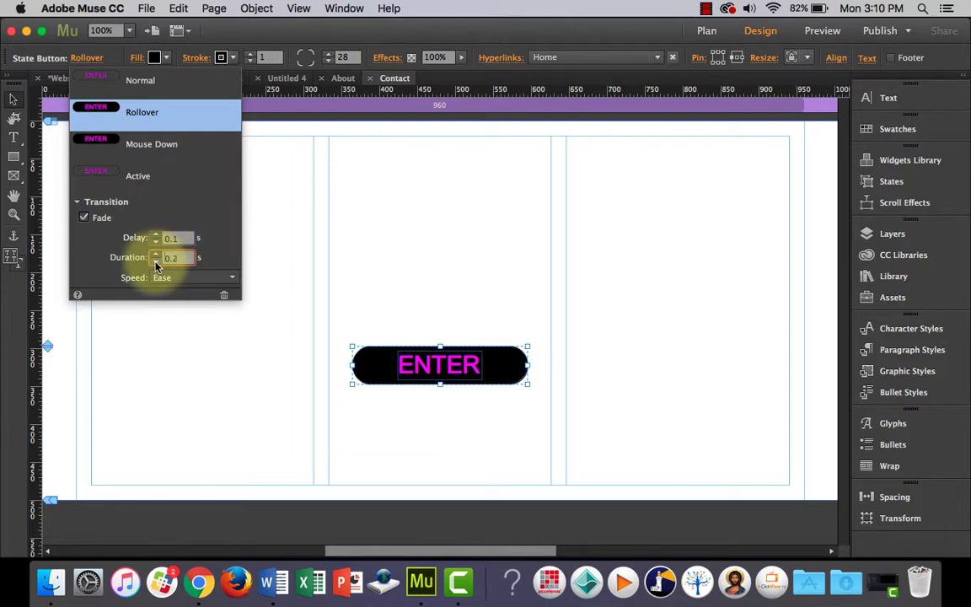
click(155, 255)
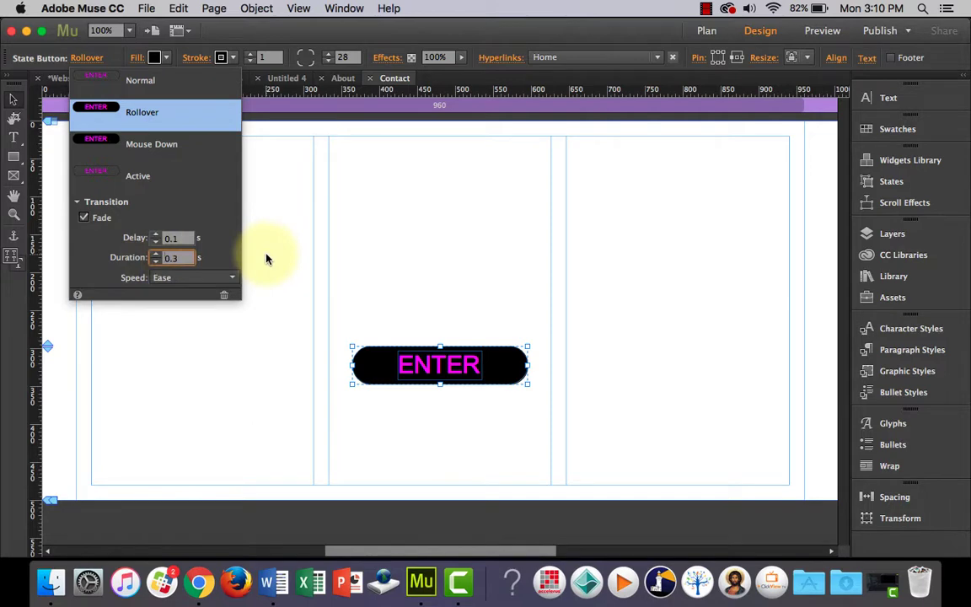
click(266, 258)
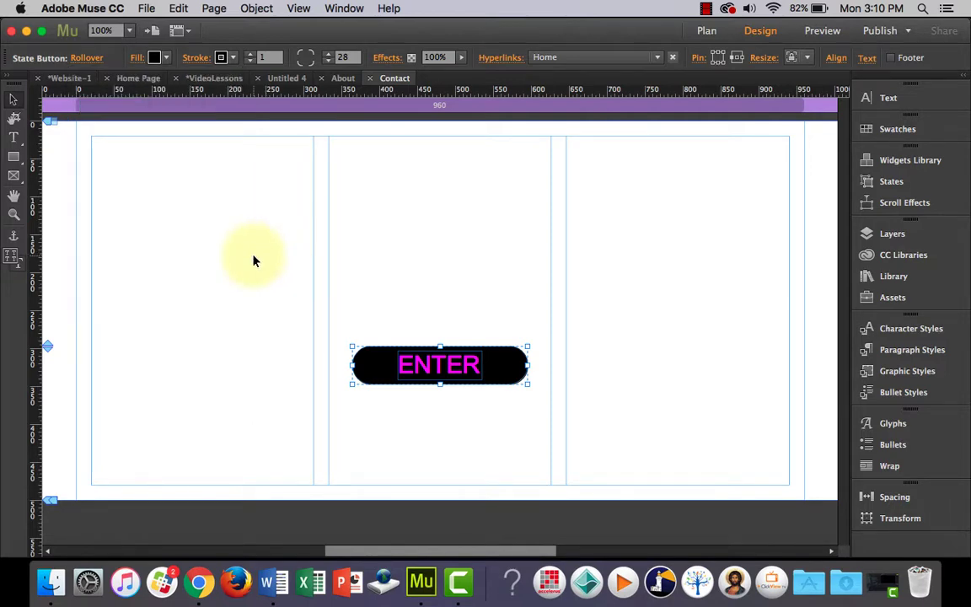
Preview the Contact page in the browser to check the button's fade on rollover, and return to Adobe Muse.
key(super+alt+e)
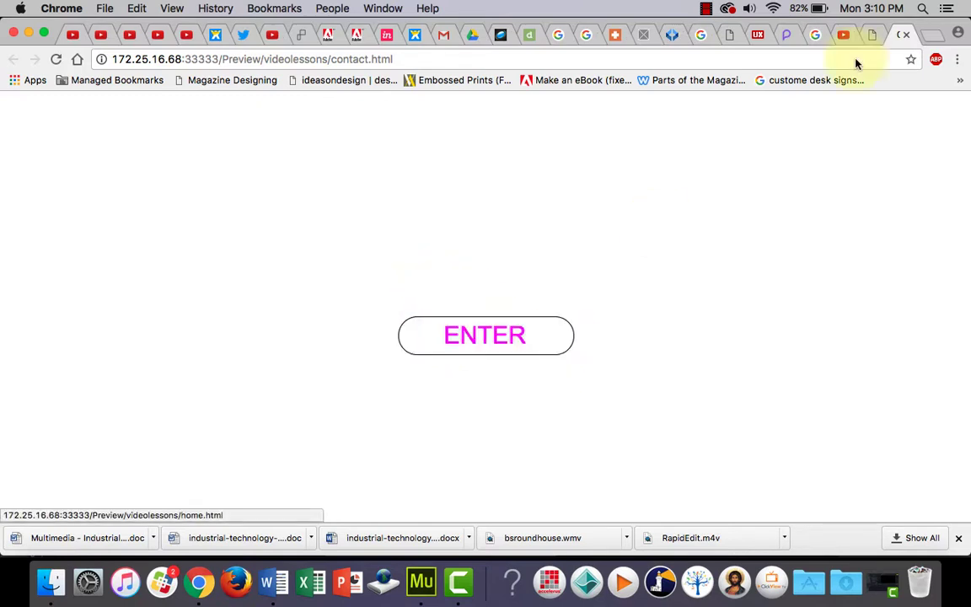
click(422, 582)
click(373, 275)
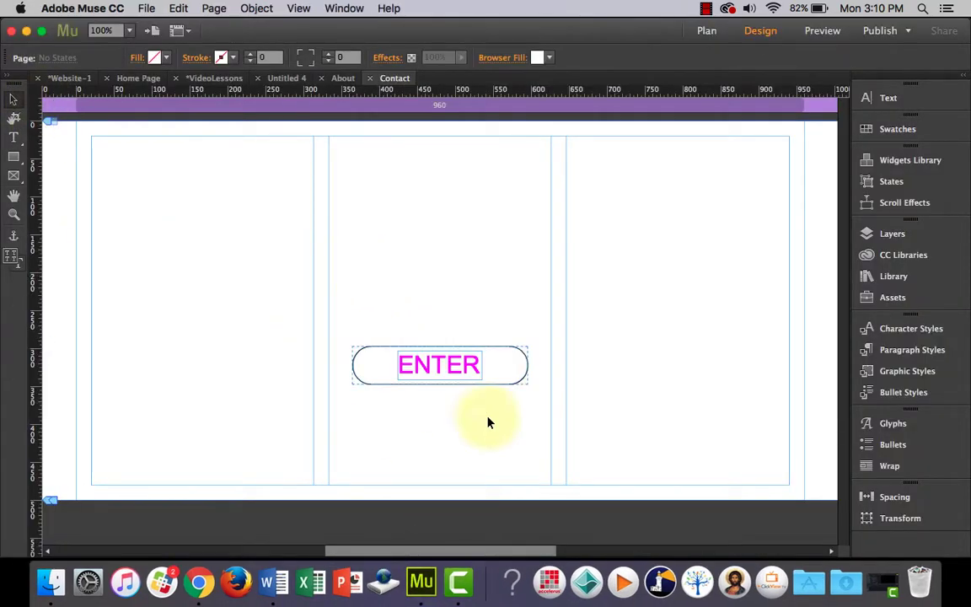
Review the speed options of the Fade transition on the ENTER button's Rollover state and choose Ease.
click(526, 365)
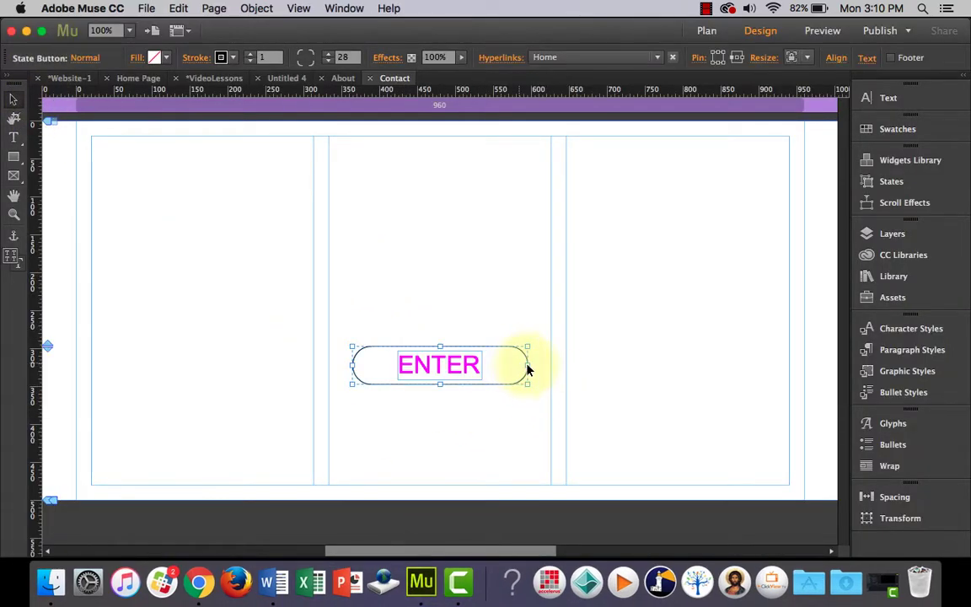
click(84, 58)
click(131, 112)
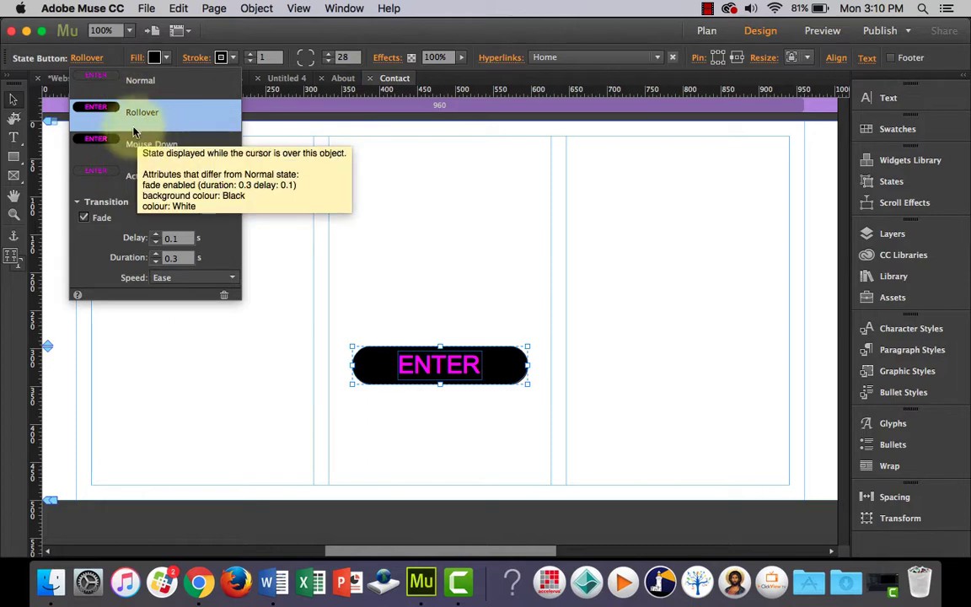
click(221, 285)
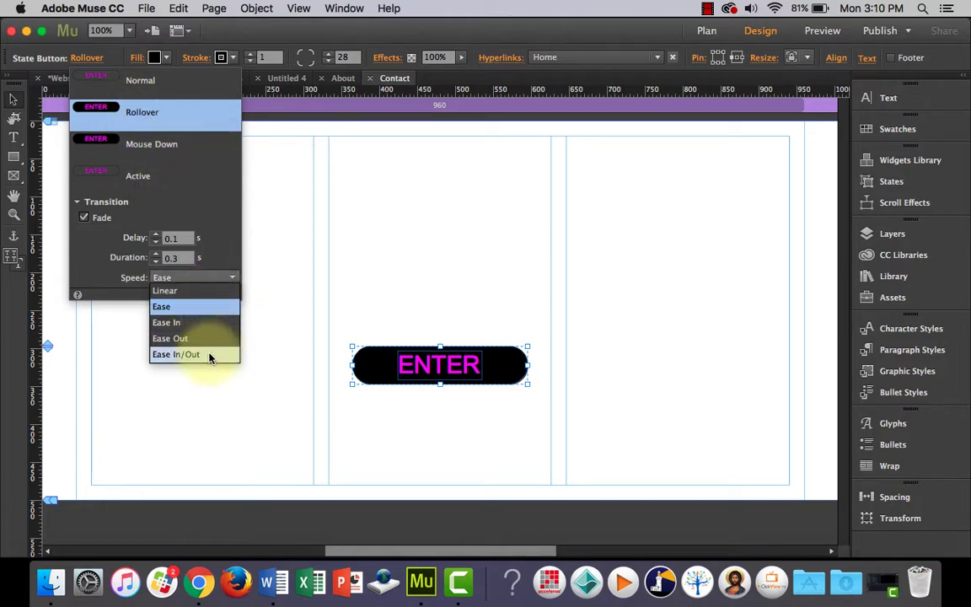
click(231, 280)
click(228, 278)
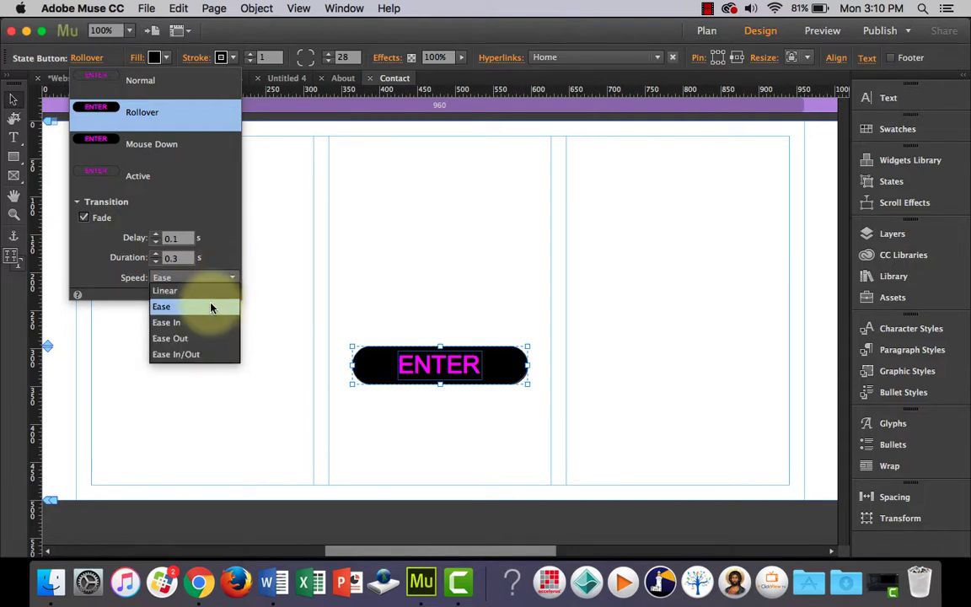
click(214, 305)
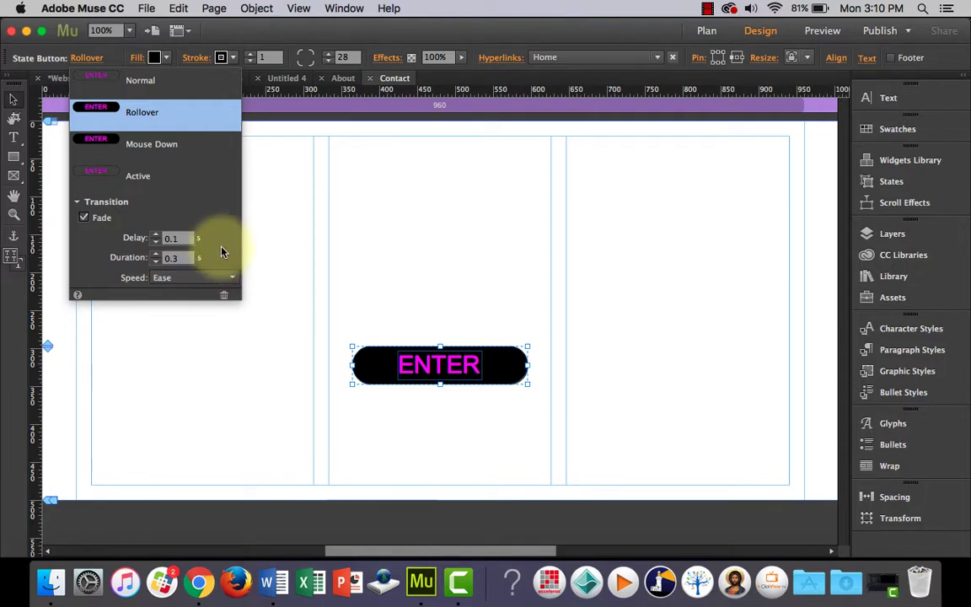
click(369, 232)
Set the text colour of the ENTER label's Rollover state to white inside the button.
click(504, 368)
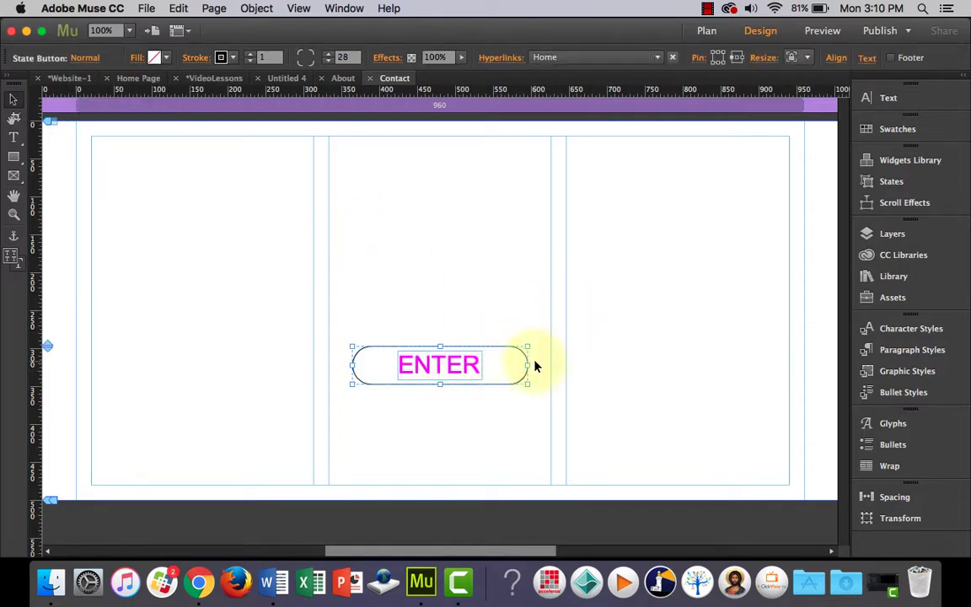
click(461, 370)
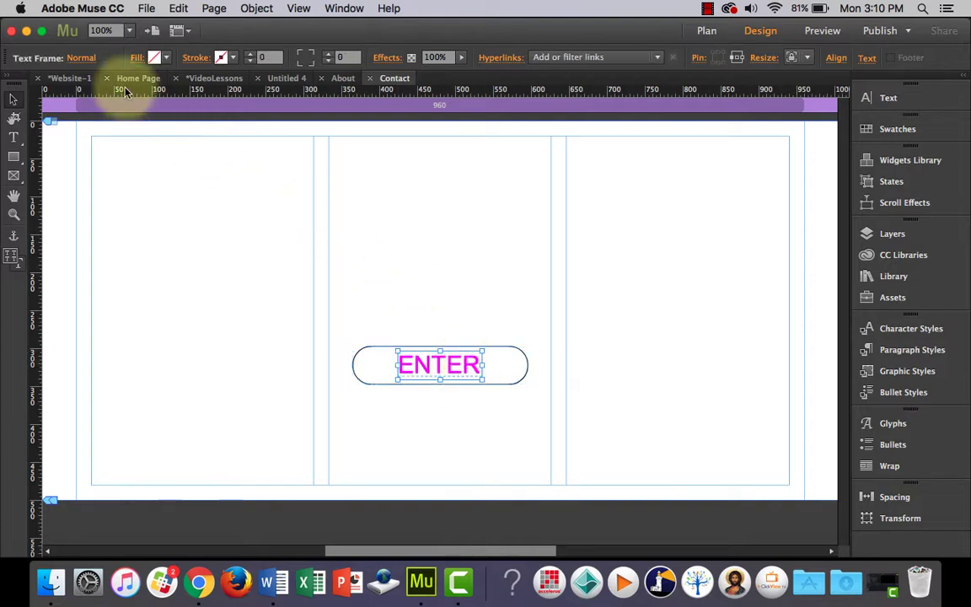
click(81, 57)
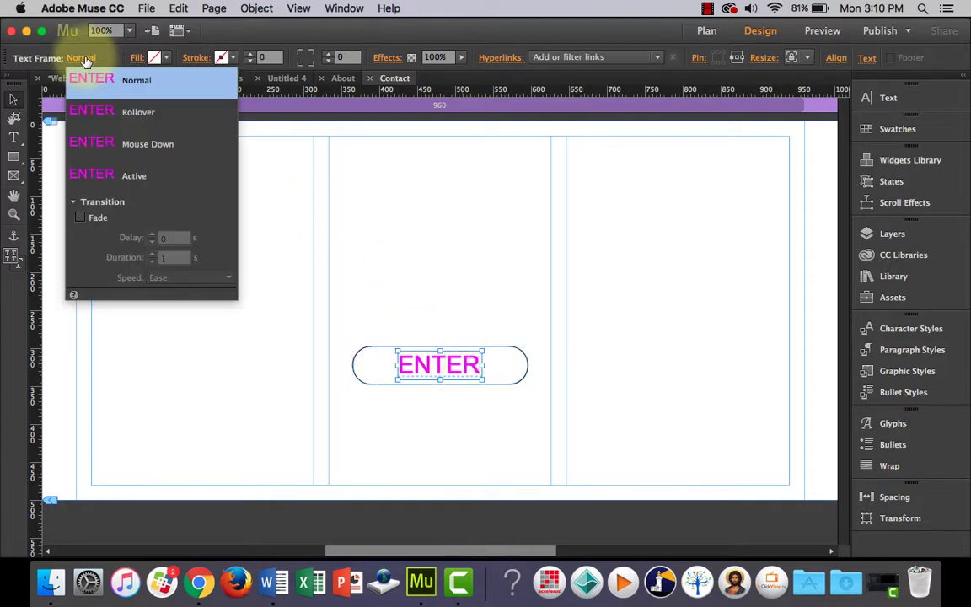
click(139, 117)
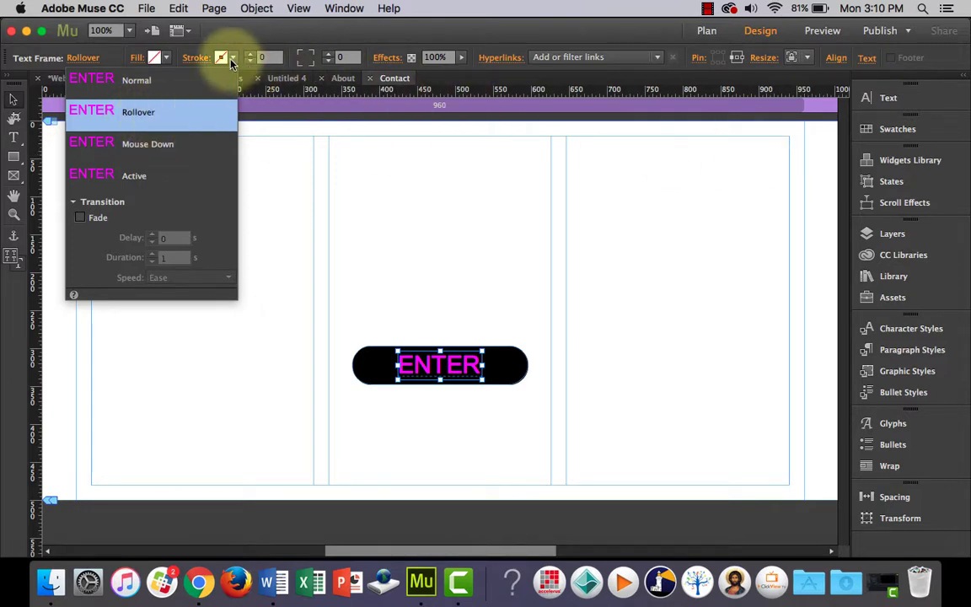
click(894, 100)
click(815, 135)
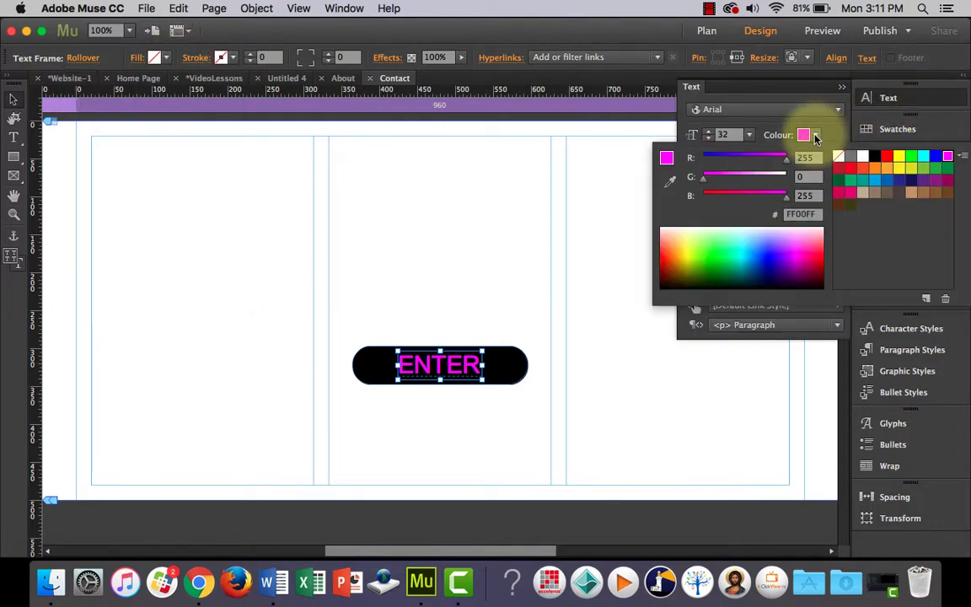
click(854, 157)
click(814, 135)
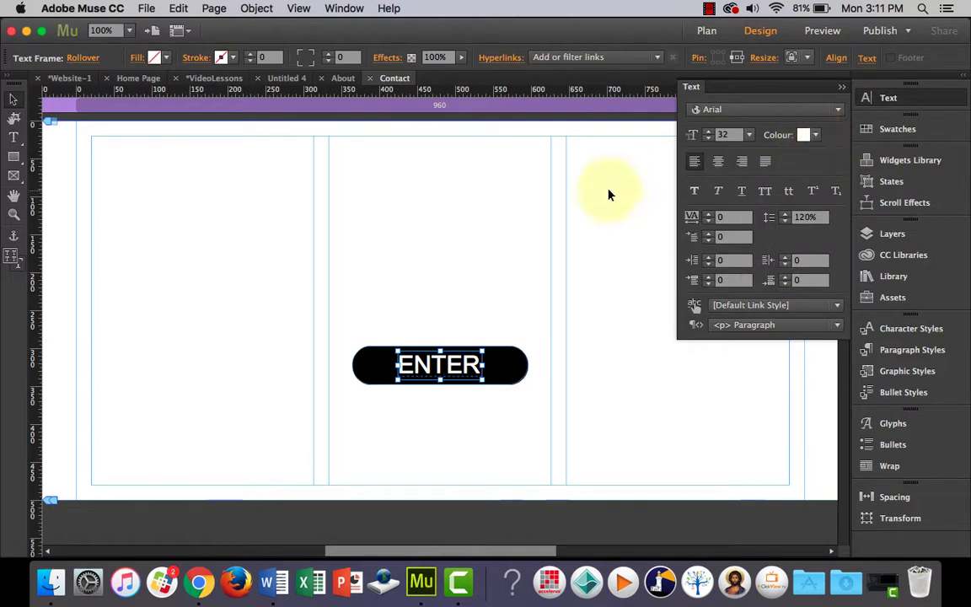
click(893, 98)
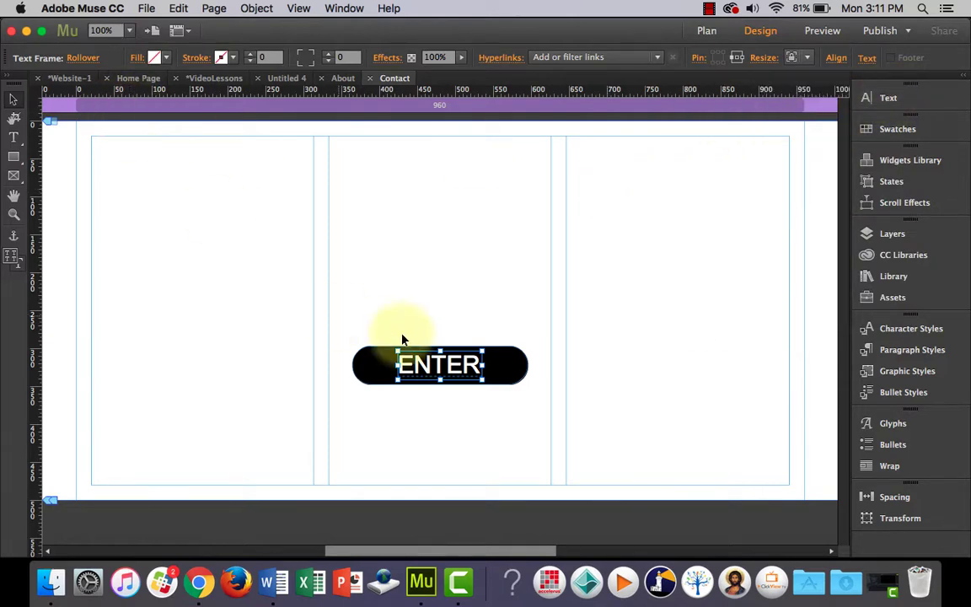
Review the ENTER label's states, preview the Contact page in the browser to check its rollover text colour, and return to Adobe Muse.
click(81, 62)
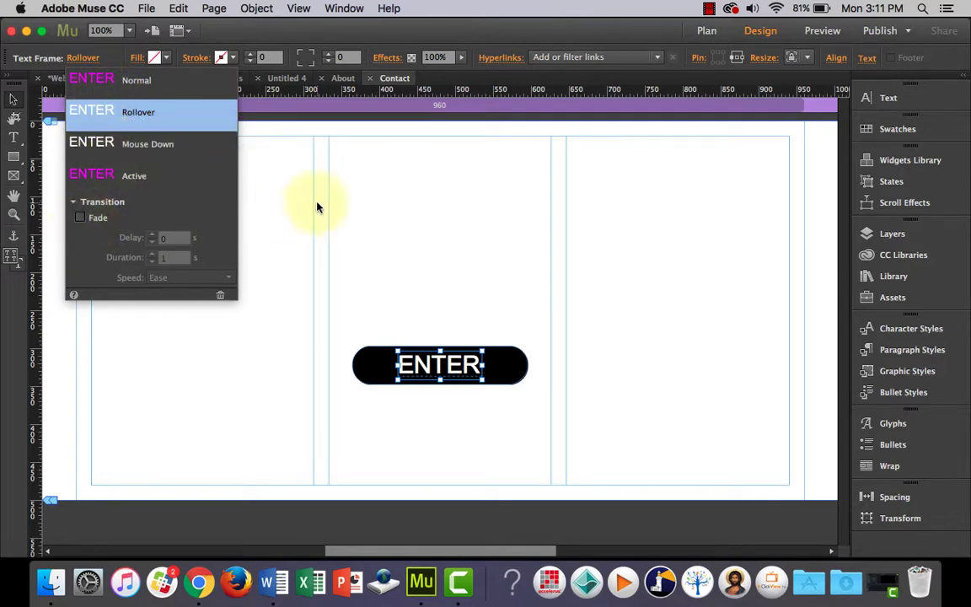
key(super+shift+e)
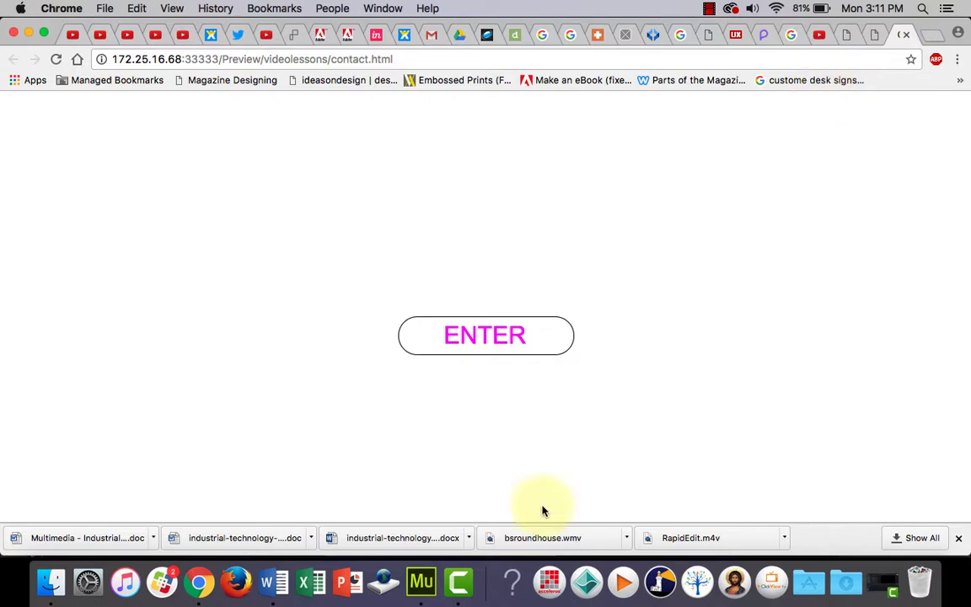
click(422, 581)
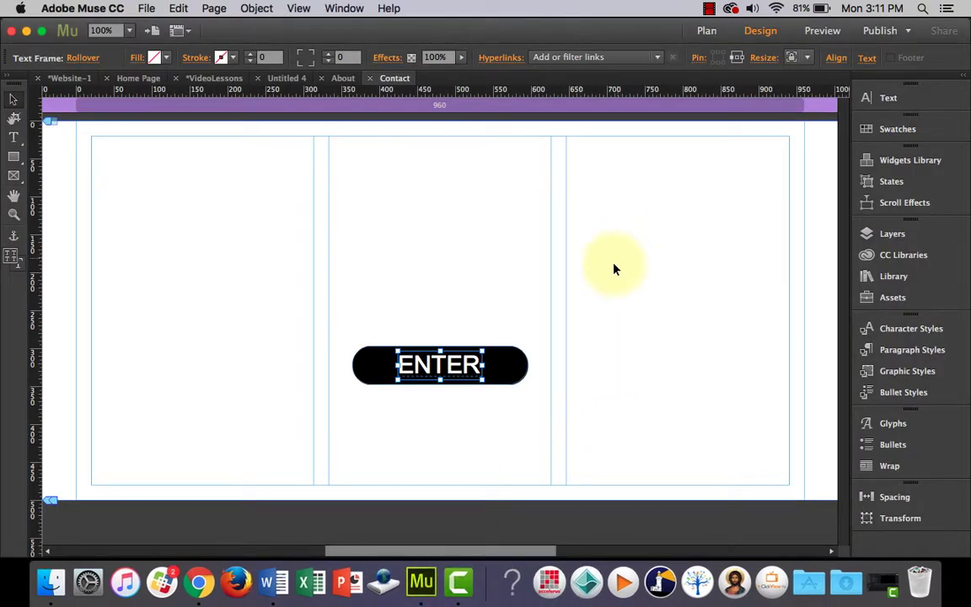
click(625, 309)
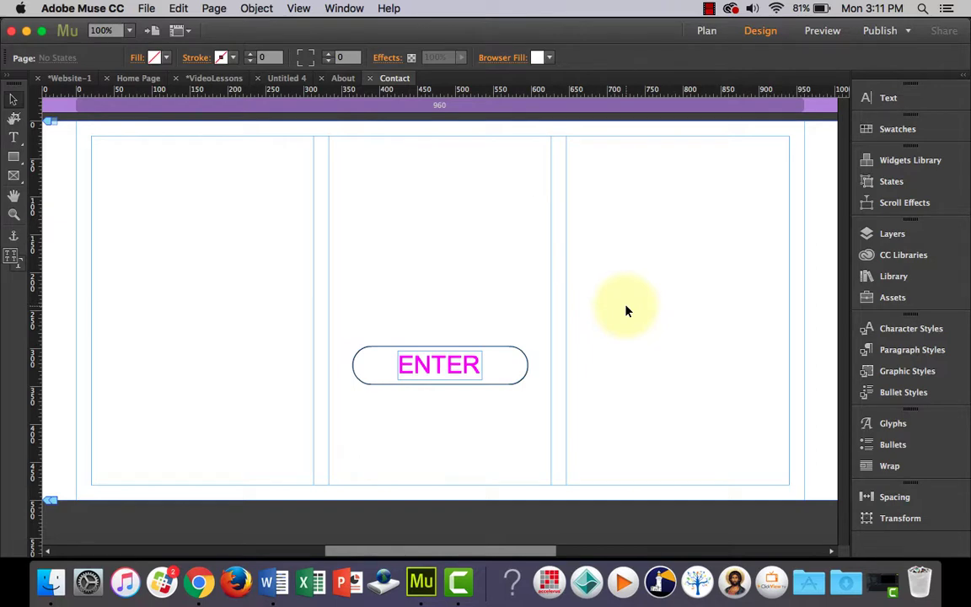